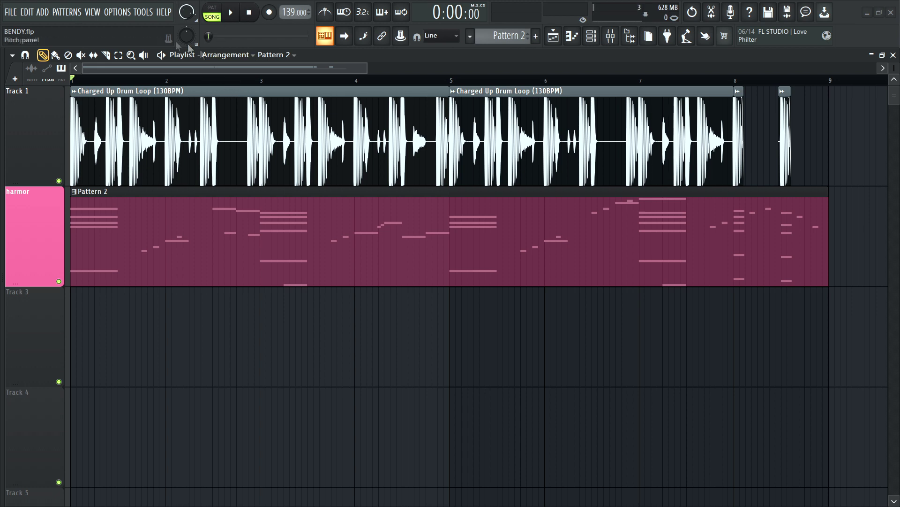
- Scroll the BENDY blog post back to the top and minimize Firefox to return to FL Studio
{"action": "left_click", "coordinate": [131, 55]}
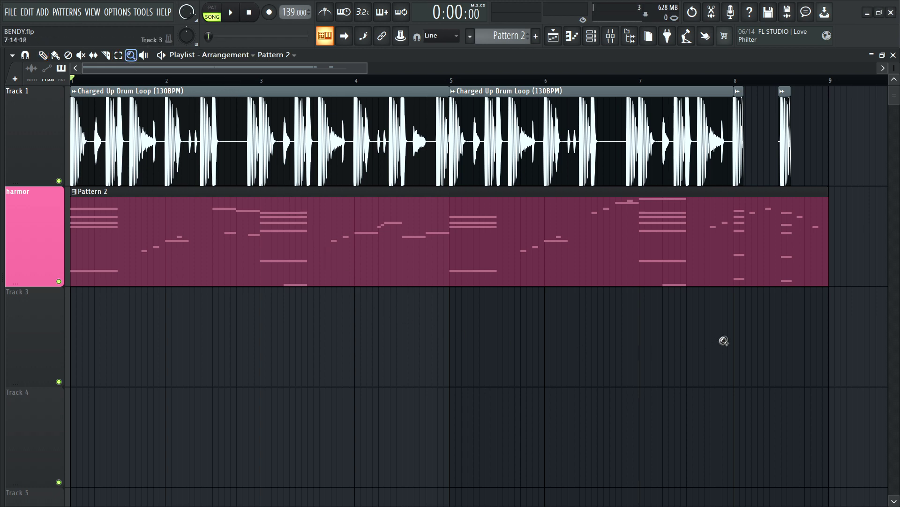
{"action": "left_click", "coordinate": [43, 56]}
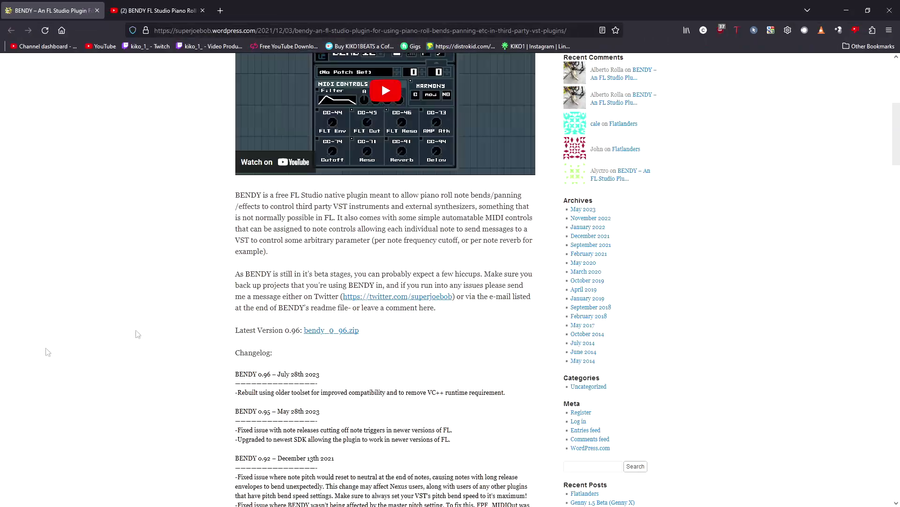
{"action": "scroll", "coordinate": [44, 329], "scroll_direction": "up", "scroll_amount": 7}
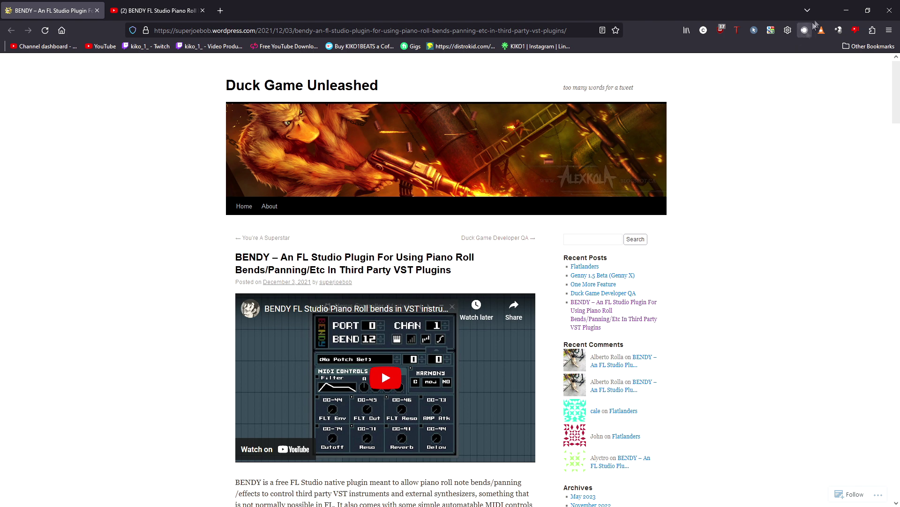
{"action": "left_click", "coordinate": [845, 11]}
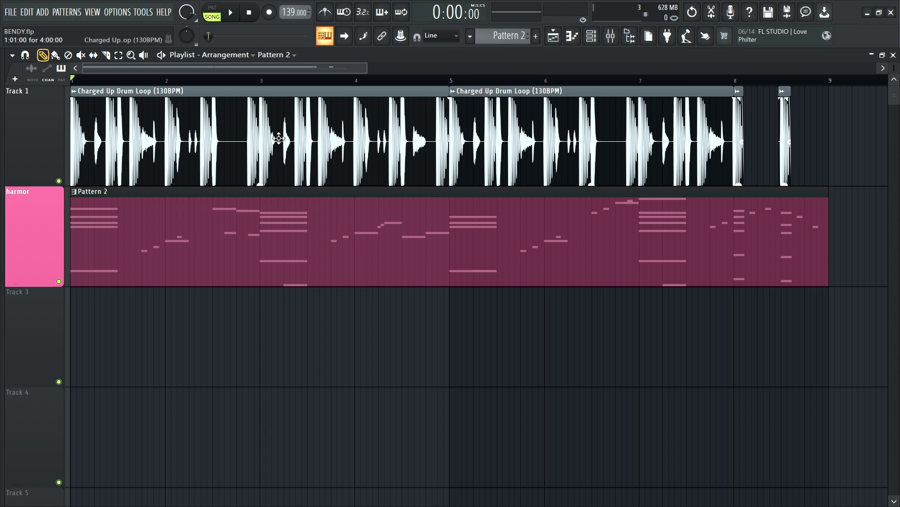
- Open Pattern 2 in the piano roll, then add and remove two test notes in the upper octave
{"action": "double_click", "coordinate": [223, 236]}
{"action": "scroll", "coordinate": [311, 201], "scroll_direction": "down", "scroll_amount": 5}
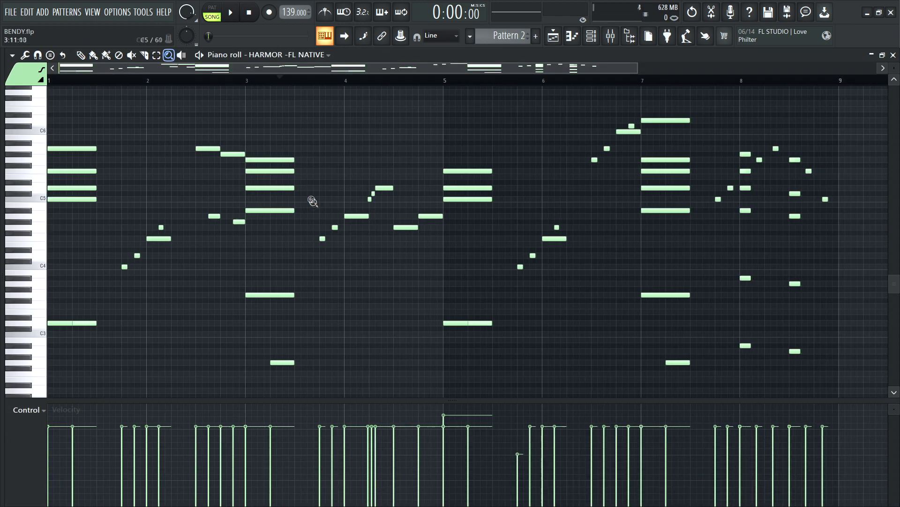
{"action": "left_click", "coordinate": [123, 109]}
{"action": "left_click", "coordinate": [191, 98]}
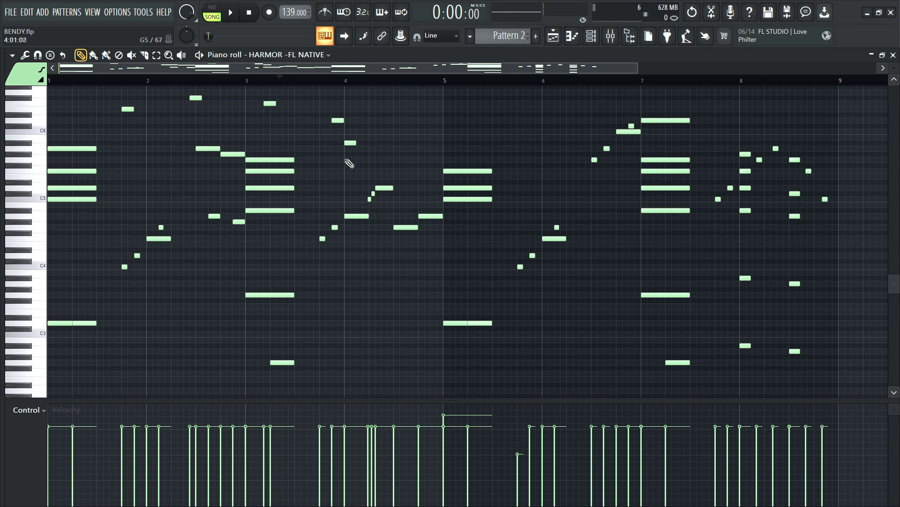
{"action": "right_click", "coordinate": [196, 97]}
{"action": "right_click", "coordinate": [127, 109]}
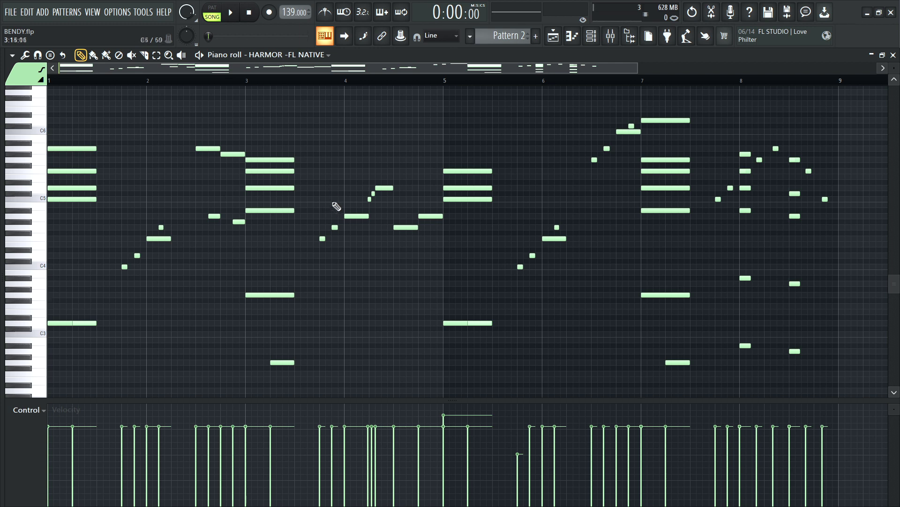
- Play Pattern 2, add a short note during playback, then stop
{"action": "key", "text": "space"}
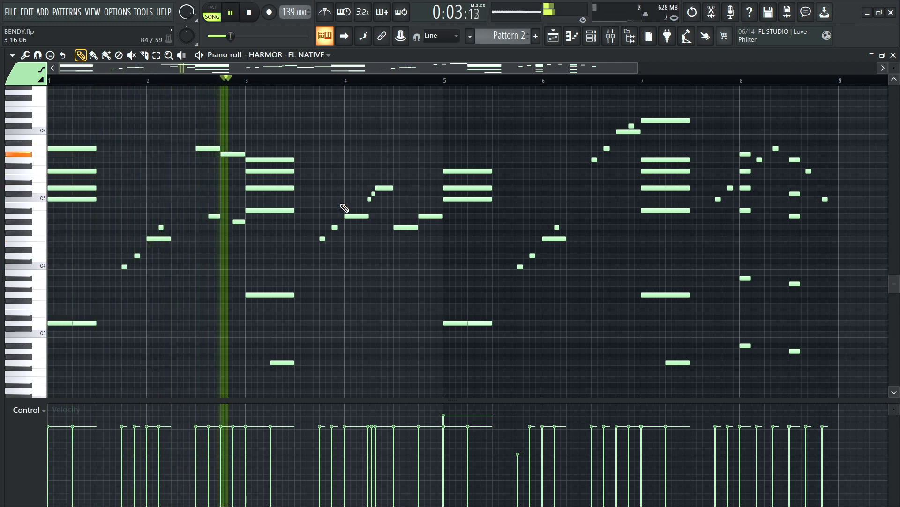
{"action": "left_click", "coordinate": [215, 217]}
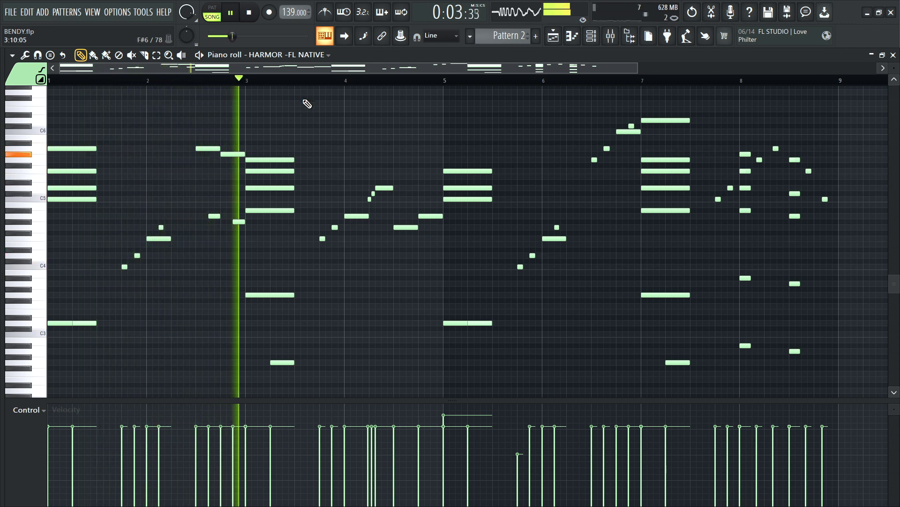
{"action": "key", "text": "space"}
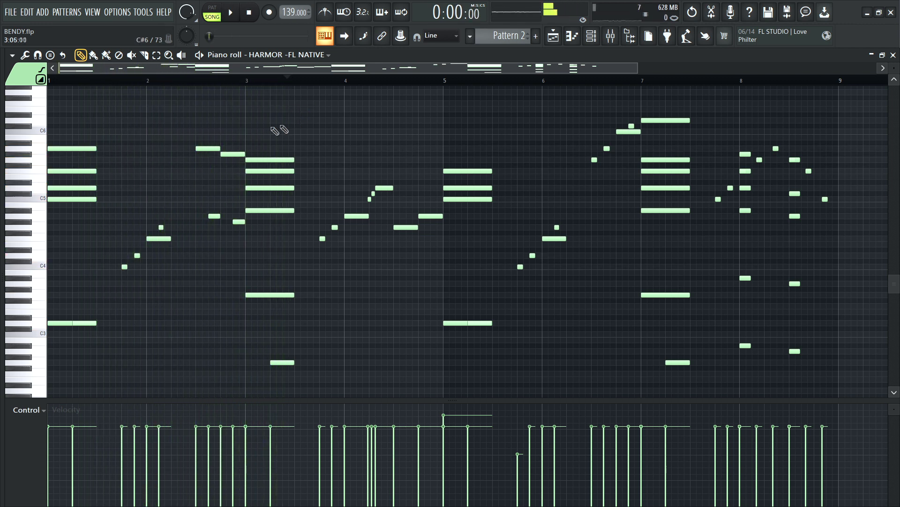
{"action": "left_click", "coordinate": [169, 55]}
- Zoom in on bars 2–3 and preview the passage from partway into bar 2
{"action": "left_click_drag", "start_coordinate": [179, 117], "coordinate": [278, 259]}
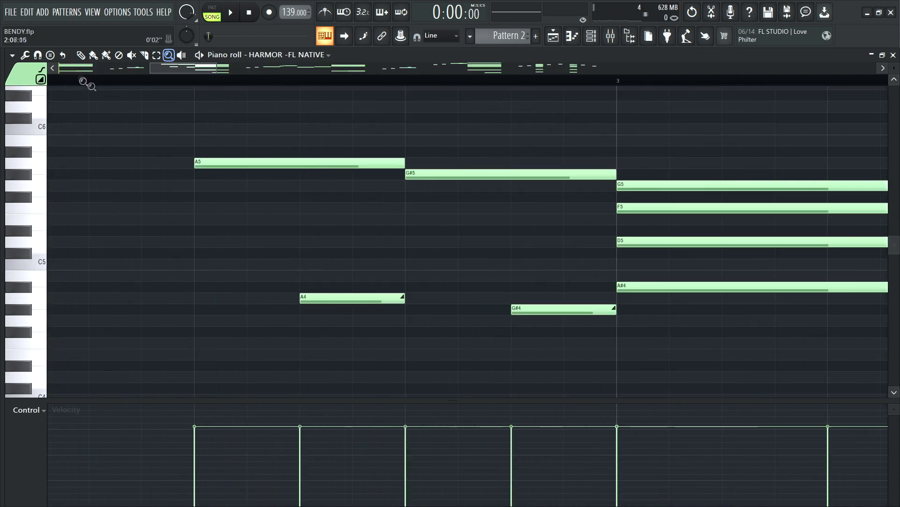
{"action": "left_click", "coordinate": [80, 55]}
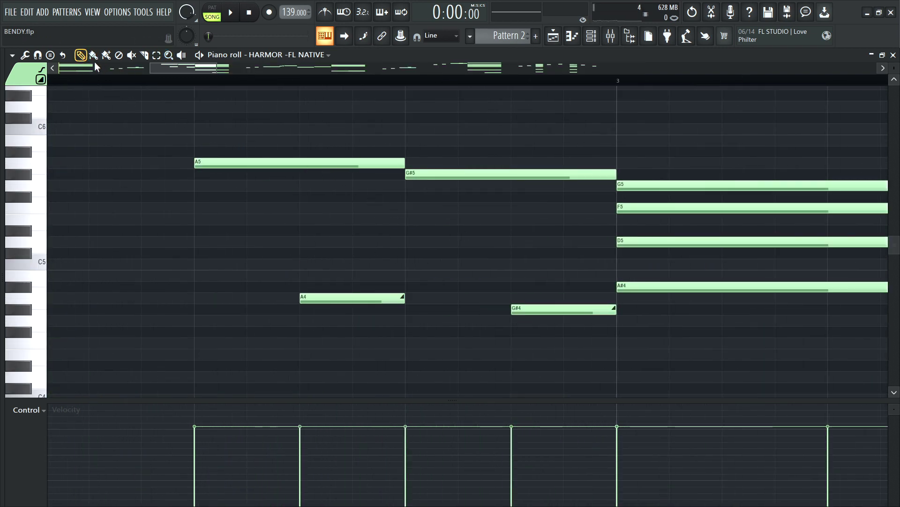
{"action": "left_click", "coordinate": [201, 83]}
{"action": "key", "text": "space"}
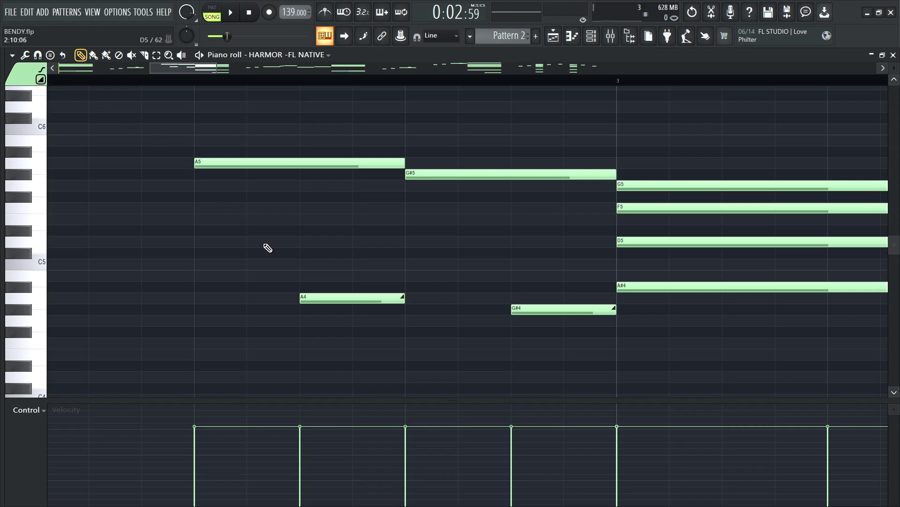
- Add a C#5 slide note ending with the A5, delete the A4 slide, and lower the new slide's pitch, previewing each change
{"action": "left_click", "coordinate": [302, 253]}
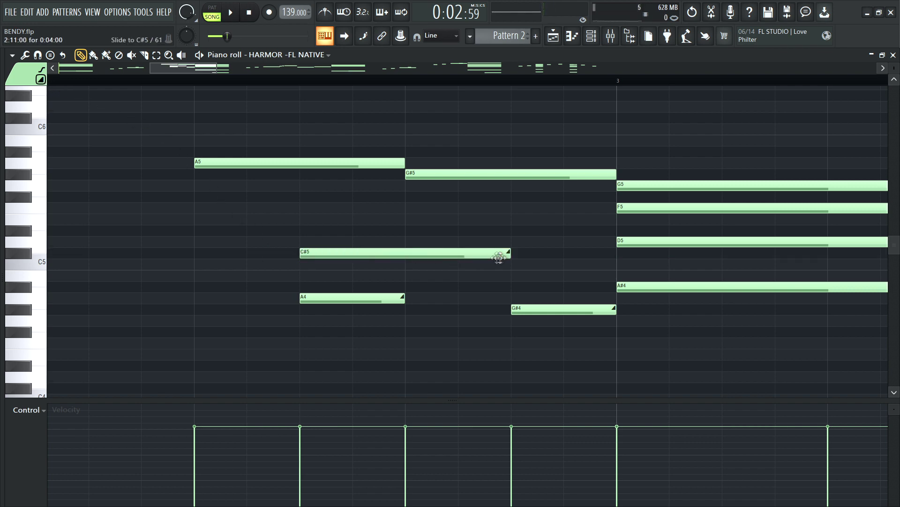
{"action": "left_click_drag", "start_coordinate": [498, 258], "coordinate": [405, 258]}
{"action": "right_click", "coordinate": [329, 298]}
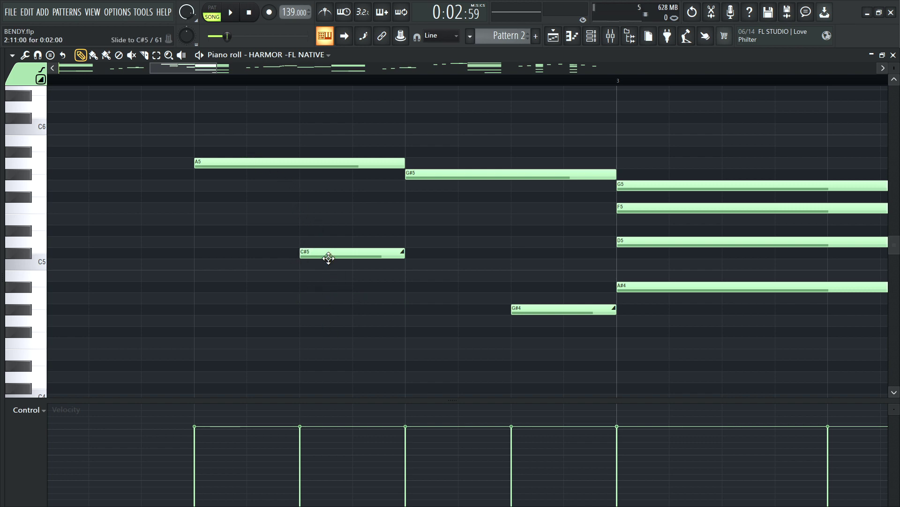
{"action": "key", "text": "space"}
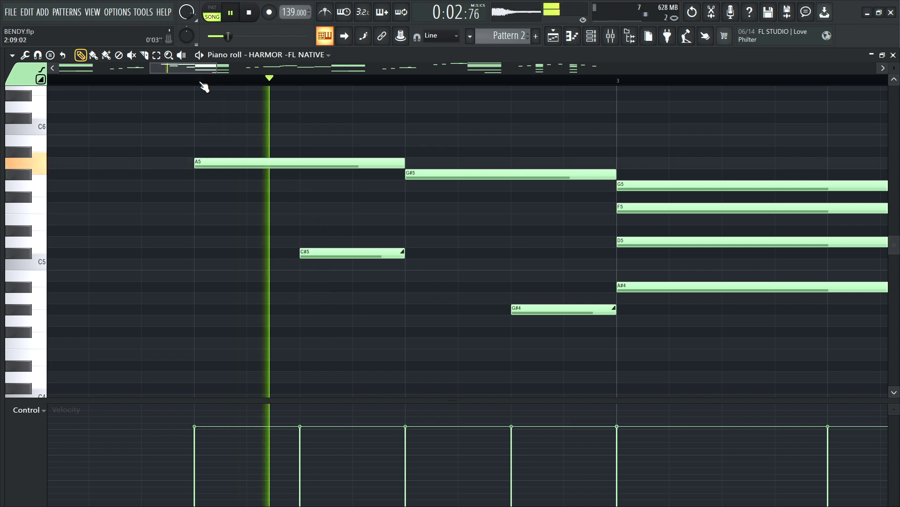
{"action": "key", "text": "space"}
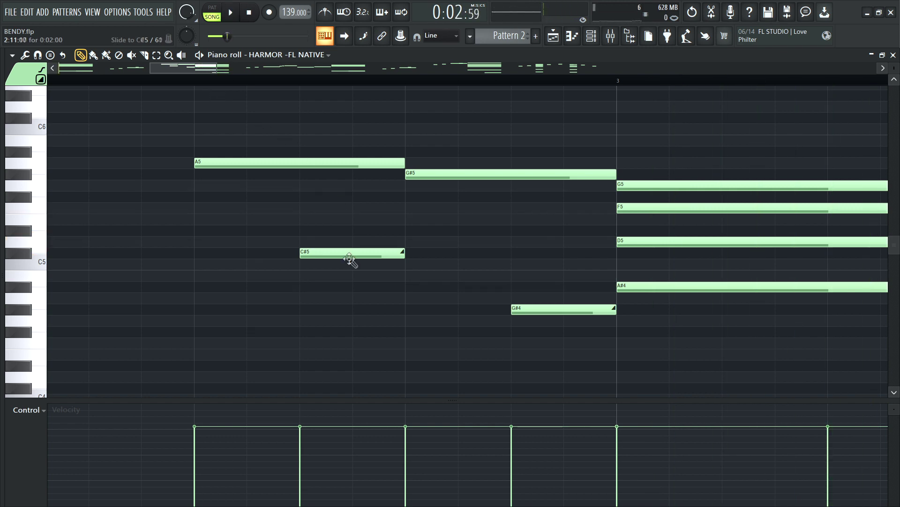
{"action": "left_click_drag", "start_coordinate": [342, 254], "coordinate": [333, 299]}
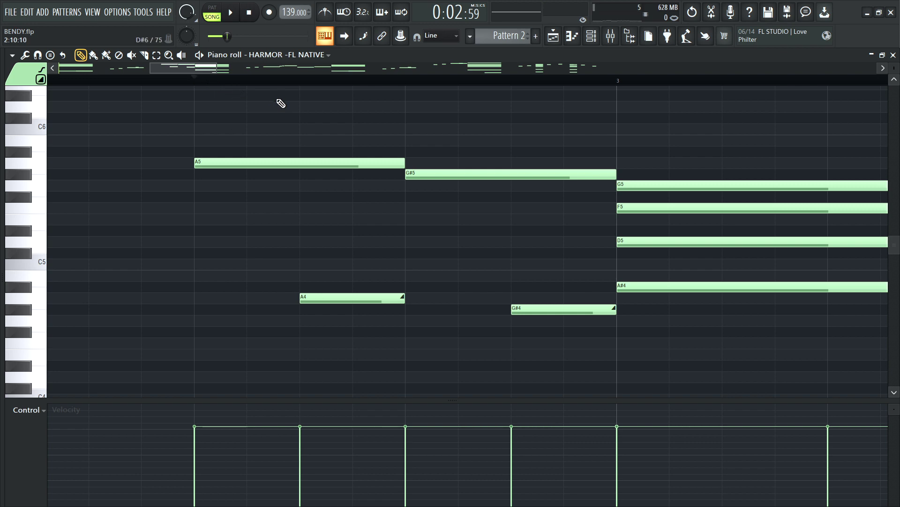
{"action": "key", "text": "space"}
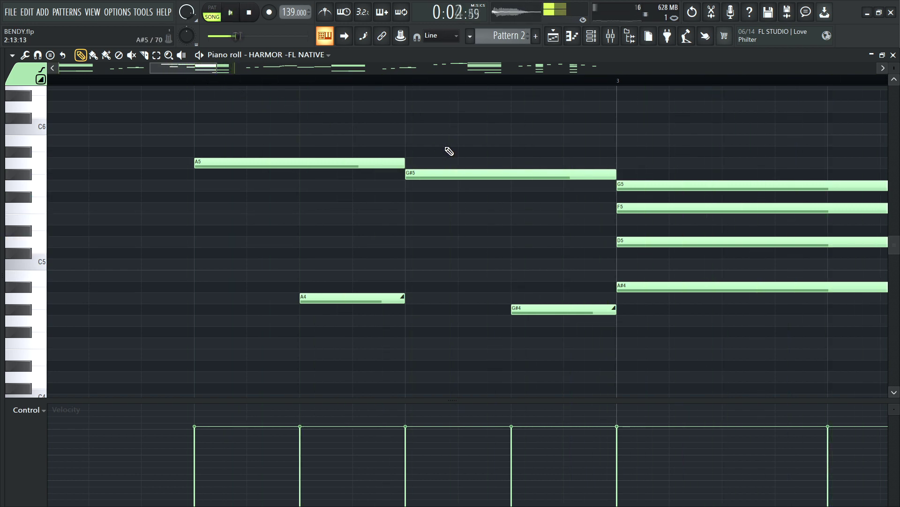
{"action": "key", "text": "space"}
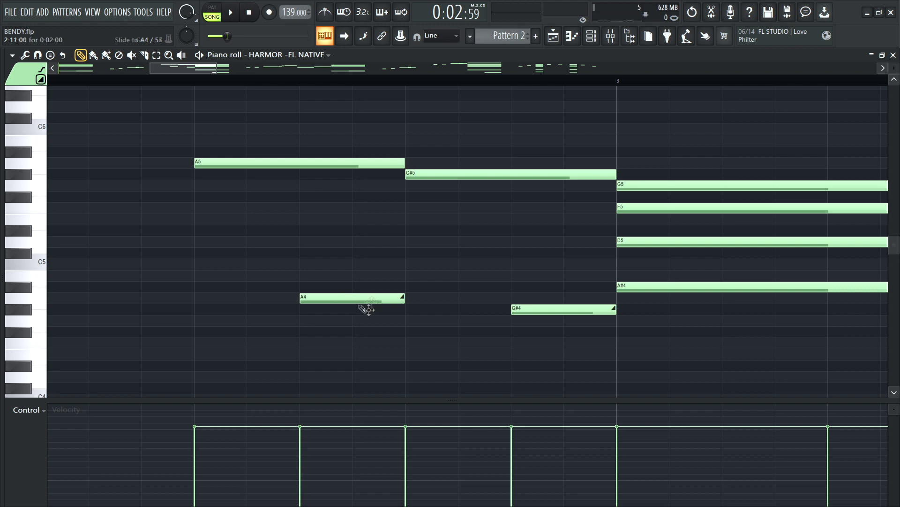
- Try a shortened A4 slide, then an A#5 slide, and settle on a new A4 slide note
{"action": "left_click_drag", "start_coordinate": [374, 298], "coordinate": [404, 298]}
{"action": "key", "text": "space"}
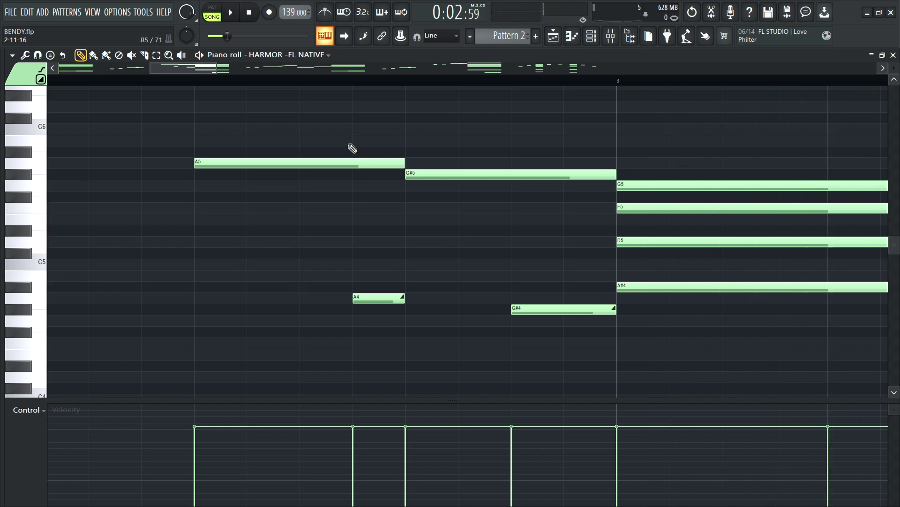
{"action": "left_click", "coordinate": [369, 297]}
{"action": "left_click_drag", "start_coordinate": [369, 297], "coordinate": [323, 156]}
{"action": "left_click_drag", "start_coordinate": [351, 151], "coordinate": [405, 151]}
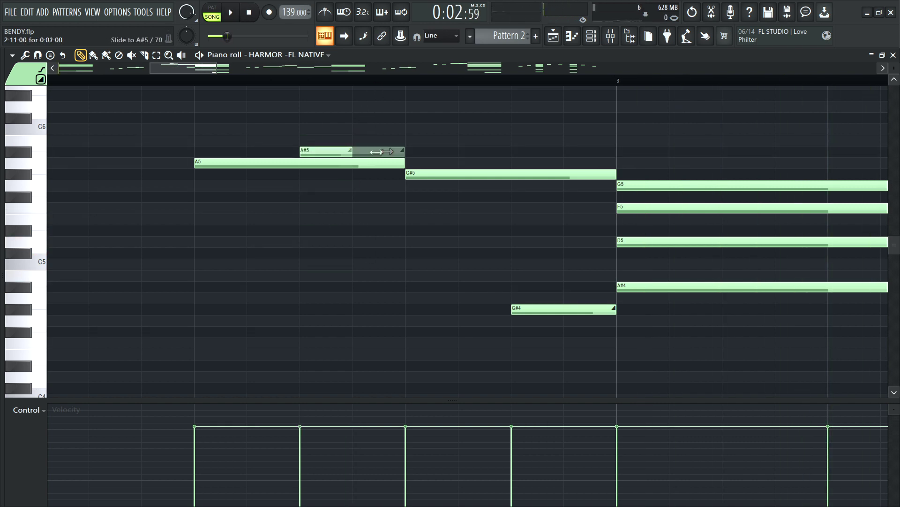
{"action": "left_click", "coordinate": [195, 83]}
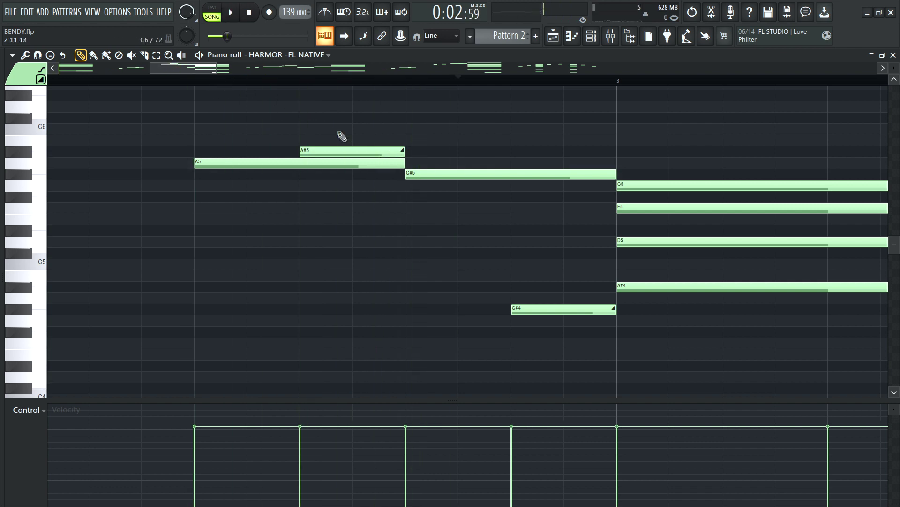
{"action": "key", "text": "space"}
{"action": "right_click", "coordinate": [336, 150]}
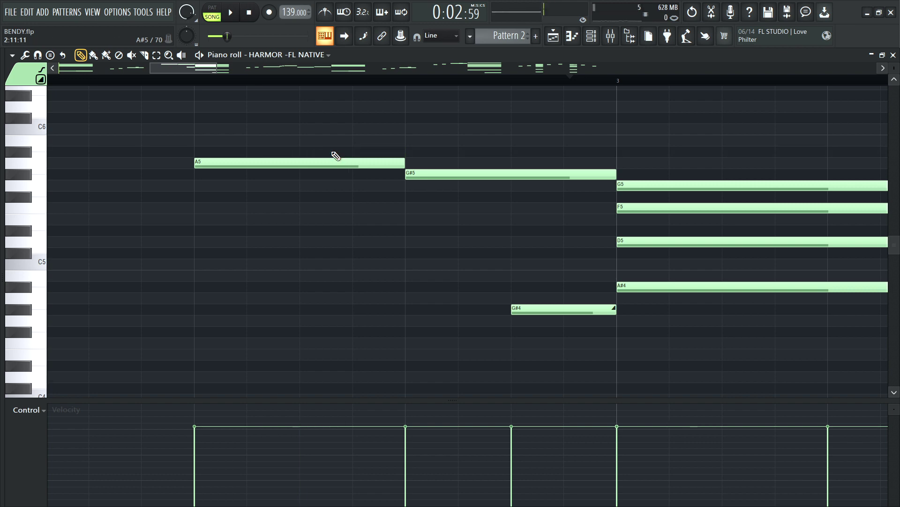
{"action": "left_click_drag", "start_coordinate": [302, 285], "coordinate": [329, 301]}
- Play and stop the pattern, zoom out to the whole pattern, then zoom in on the start of bar 1
{"action": "key", "text": "space"}
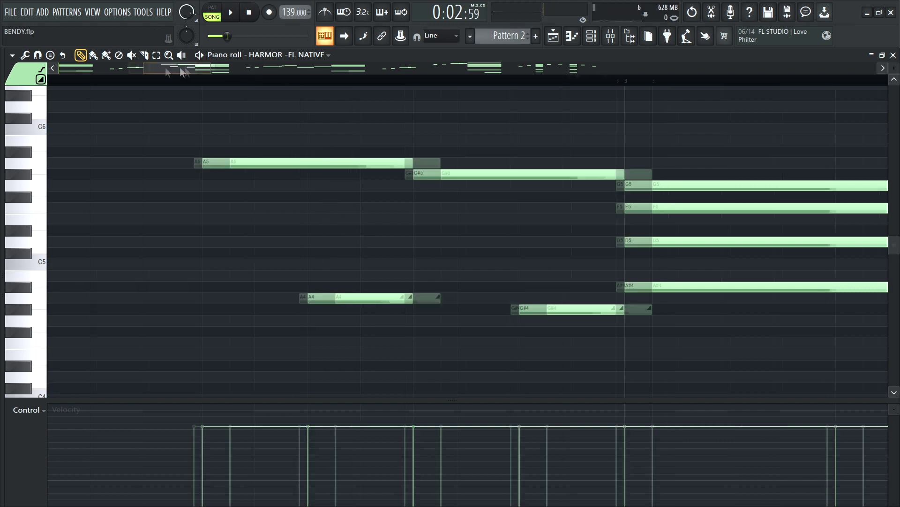
{"action": "key", "text": "space"}
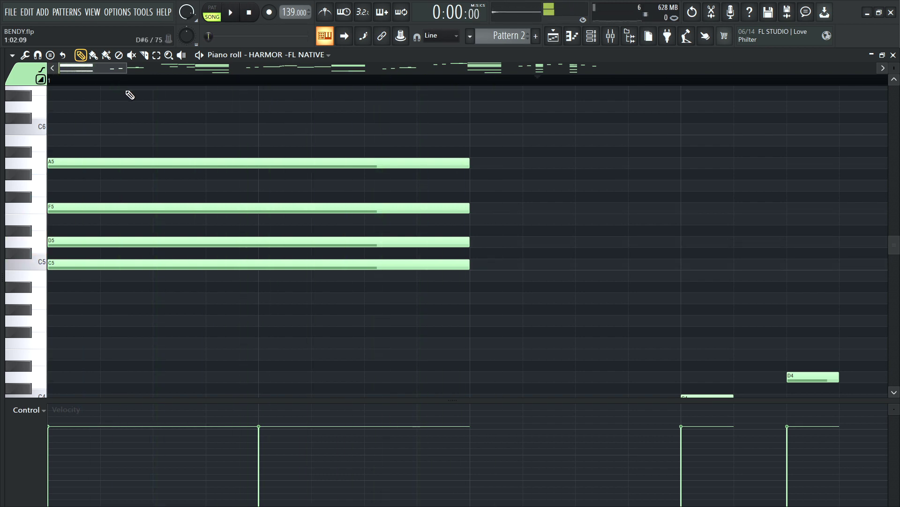
{"action": "key", "text": "Page_Down"}
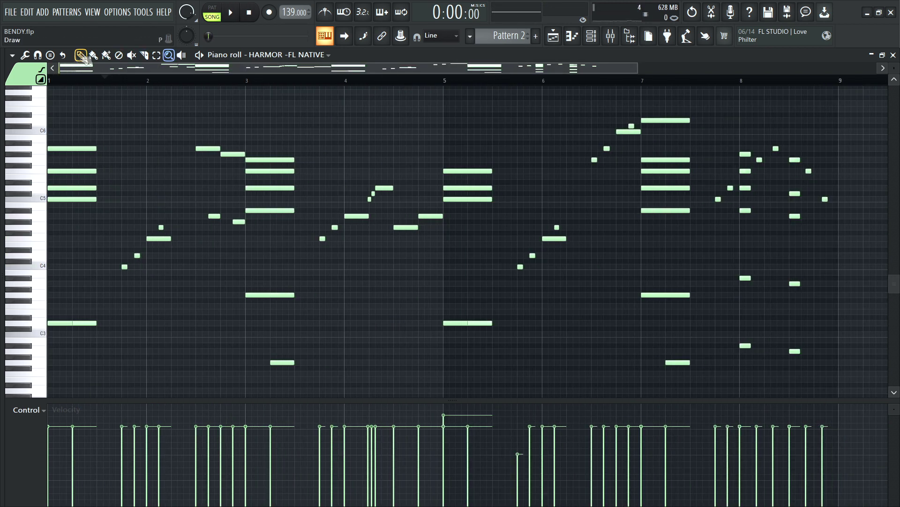
{"action": "left_click", "coordinate": [168, 55]}
{"action": "left_click_drag", "start_coordinate": [121, 346], "coordinate": [5, 344]}
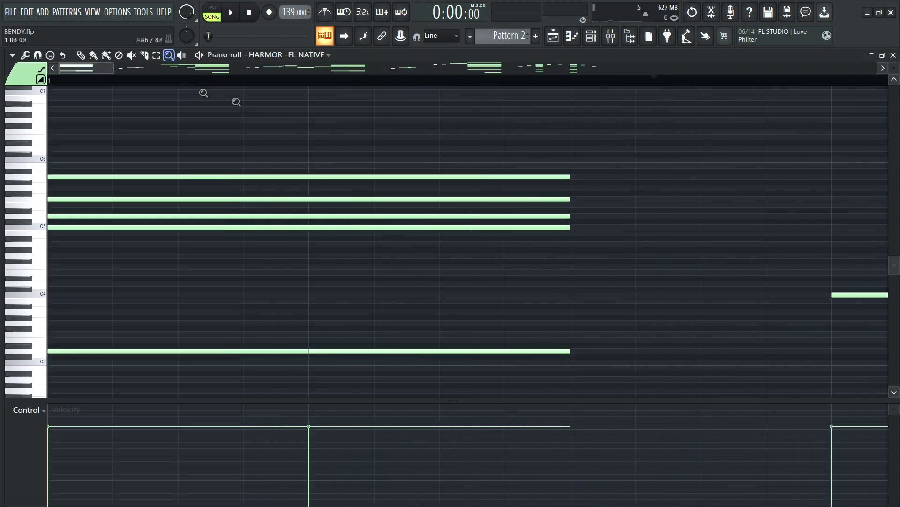
{"action": "left_click", "coordinate": [87, 56]}
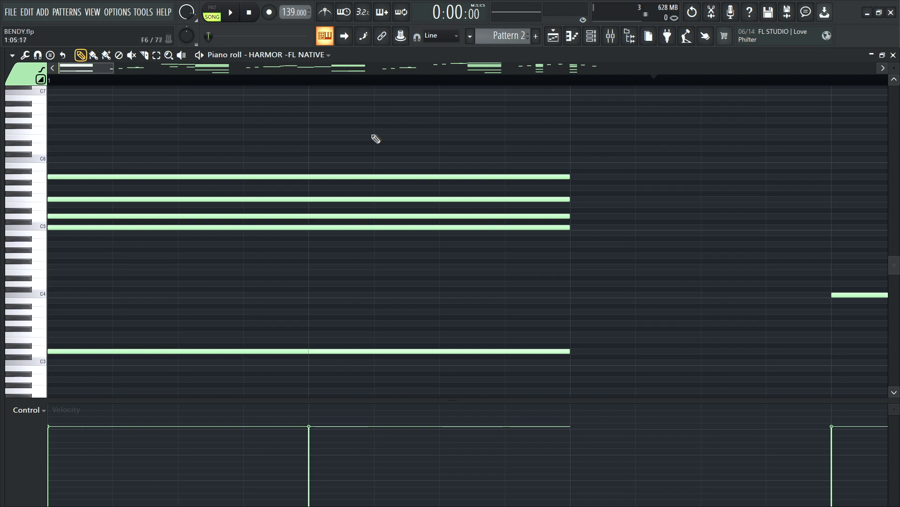
- Scroll through the HARMOR notes, zoom back out to bars 1–9, and close the piano roll
{"action": "scroll", "coordinate": [333, 235], "scroll_direction": "down", "scroll_amount": 4}
{"action": "scroll", "coordinate": [333, 235], "scroll_direction": "down", "scroll_amount": 4}
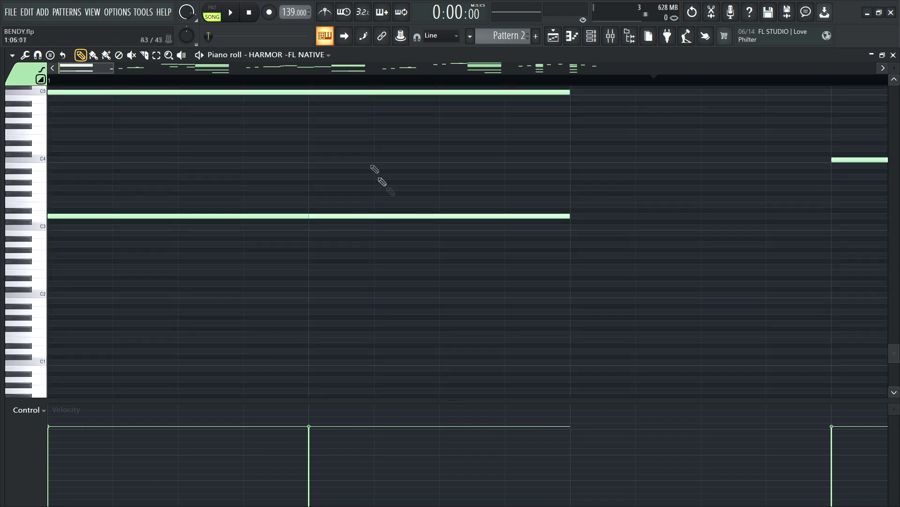
{"action": "scroll", "coordinate": [302, 145], "scroll_direction": "up", "scroll_amount": 5}
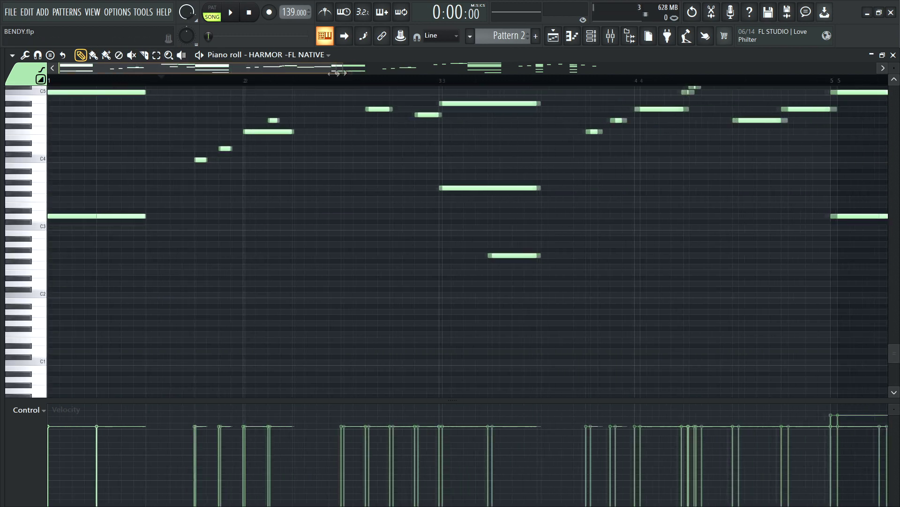
{"action": "scroll", "coordinate": [301, 146], "scroll_direction": "up", "scroll_amount": 3}
{"action": "left_click", "coordinate": [169, 55]}
{"action": "scroll", "coordinate": [335, 171], "scroll_direction": "down", "scroll_amount": 5}
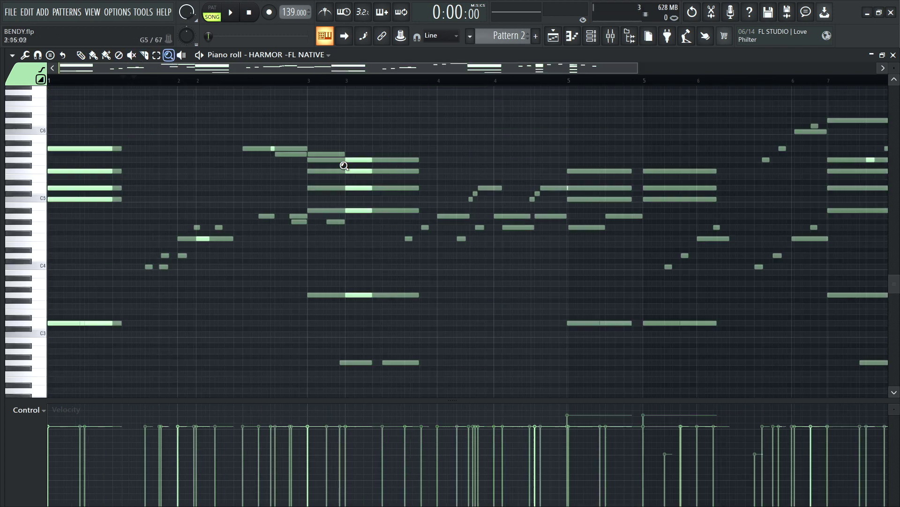
{"action": "left_click", "coordinate": [80, 55]}
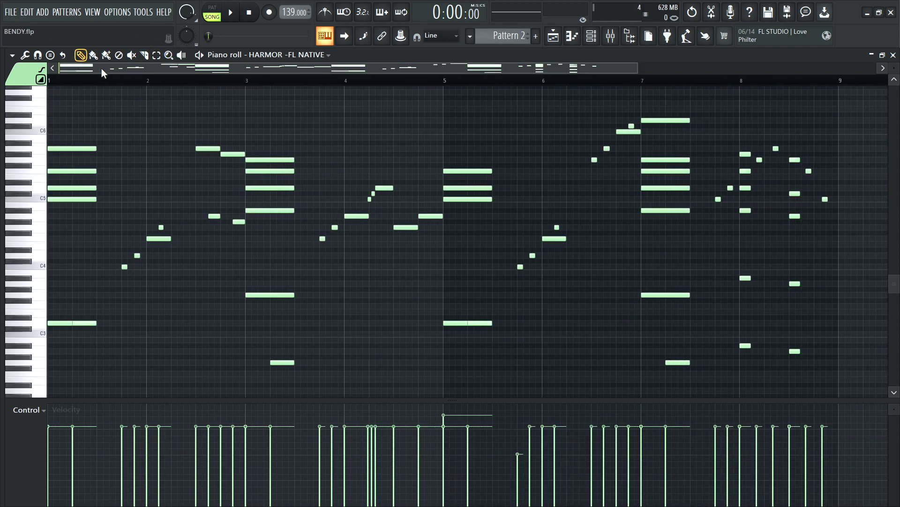
{"action": "left_click_drag", "start_coordinate": [102, 69], "coordinate": [336, 60]}
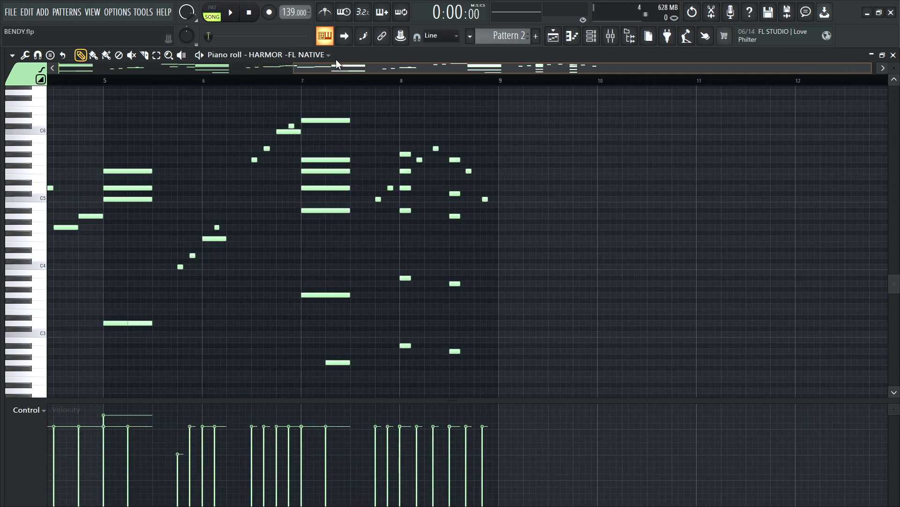
{"action": "left_click", "coordinate": [894, 55]}
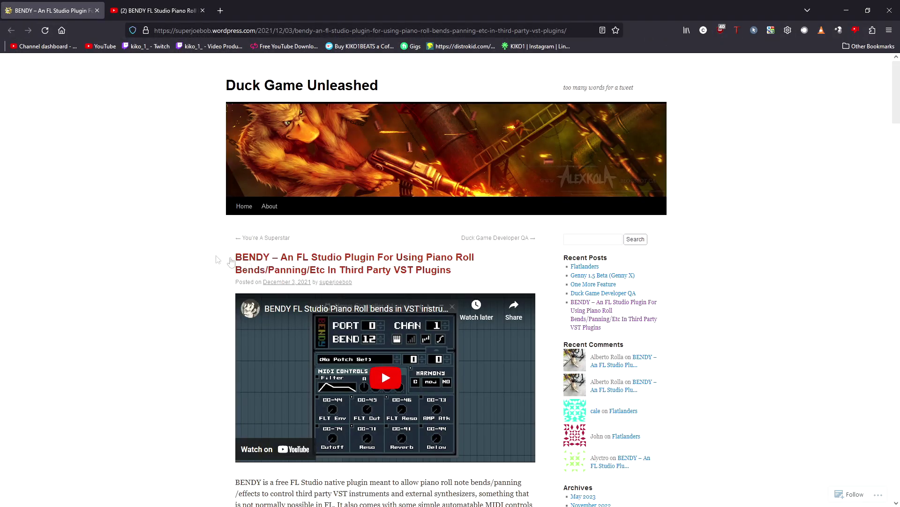
{"action": "scroll", "coordinate": [209, 264], "scroll_direction": "down", "scroll_amount": 3}
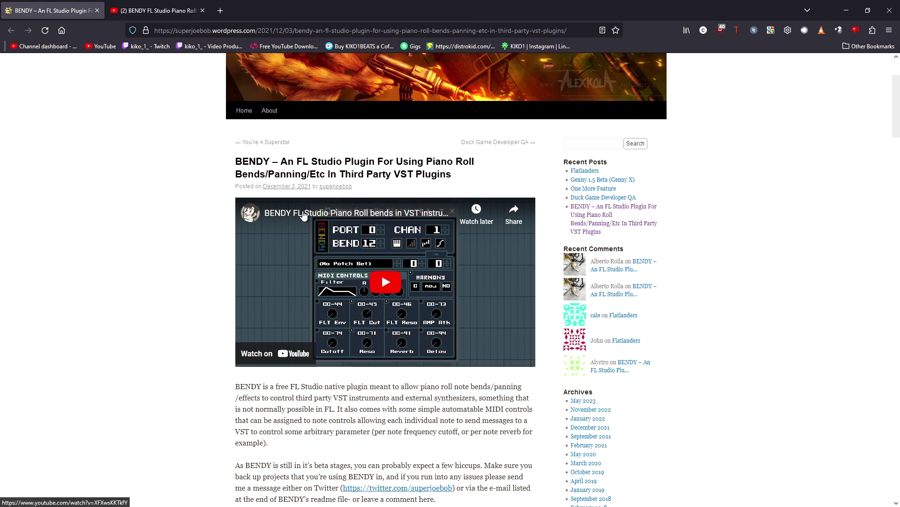
{"action": "scroll", "coordinate": [218, 227], "scroll_direction": "down", "scroll_amount": 10}
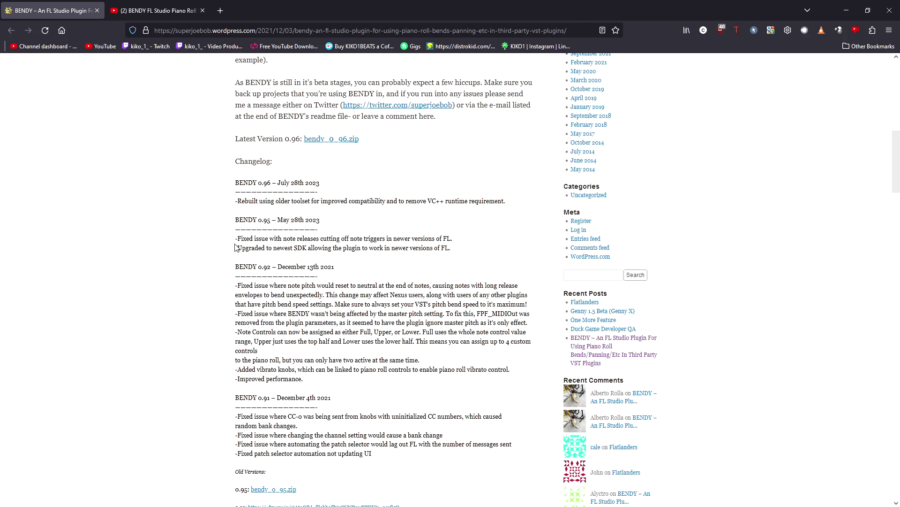
{"action": "scroll", "coordinate": [342, 281], "scroll_direction": "up", "scroll_amount": 4}
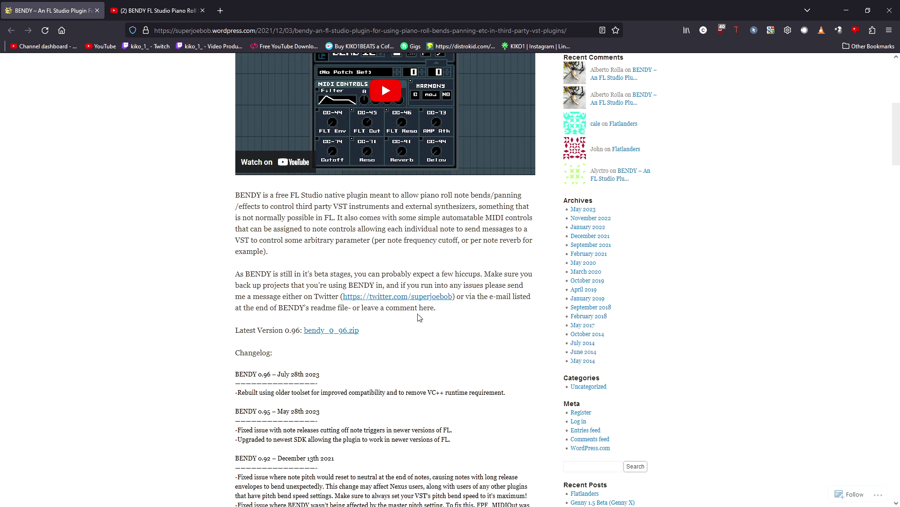
{"action": "scroll", "coordinate": [419, 318], "scroll_direction": "up", "scroll_amount": 1}
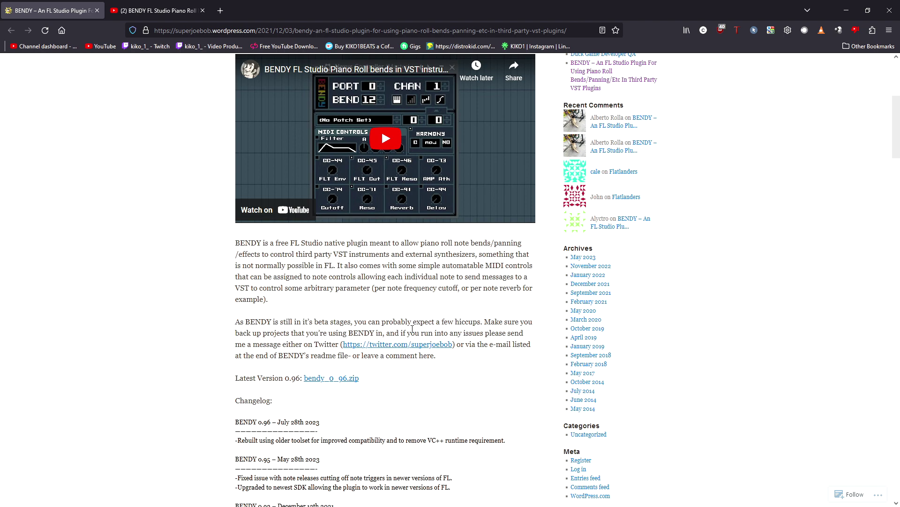
{"action": "scroll", "coordinate": [412, 328], "scroll_direction": "up", "scroll_amount": 3}
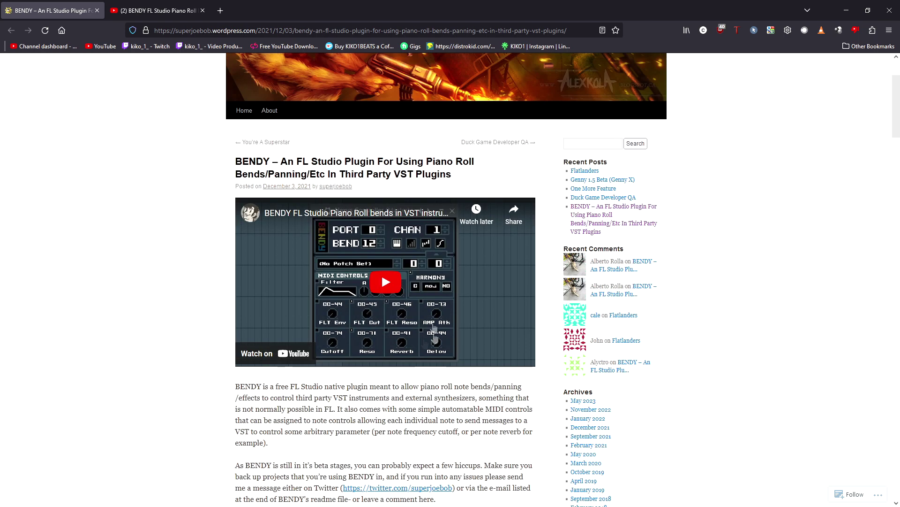
{"action": "left_click", "coordinate": [846, 11]}
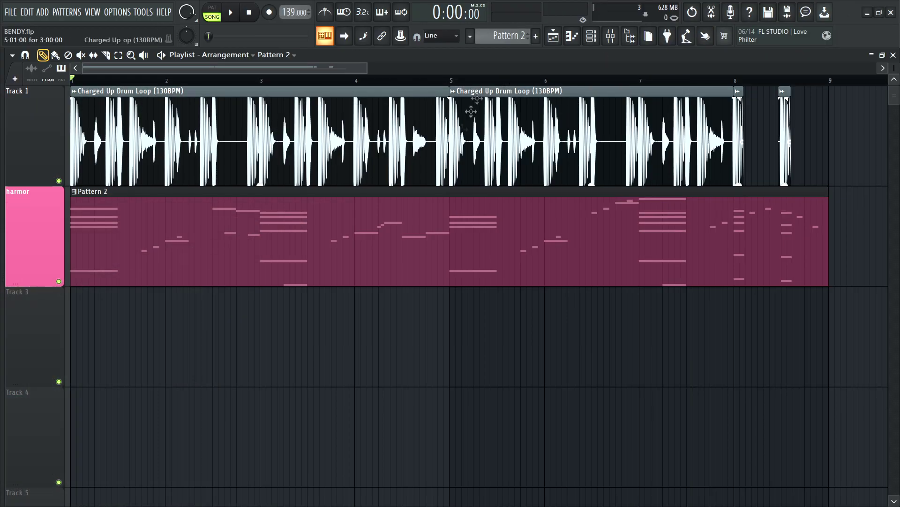
- Open the harmor pattern's piano roll, bring up the Channel rack with F6, and show the new-channel plugin list
{"action": "double_click", "coordinate": [128, 252]}
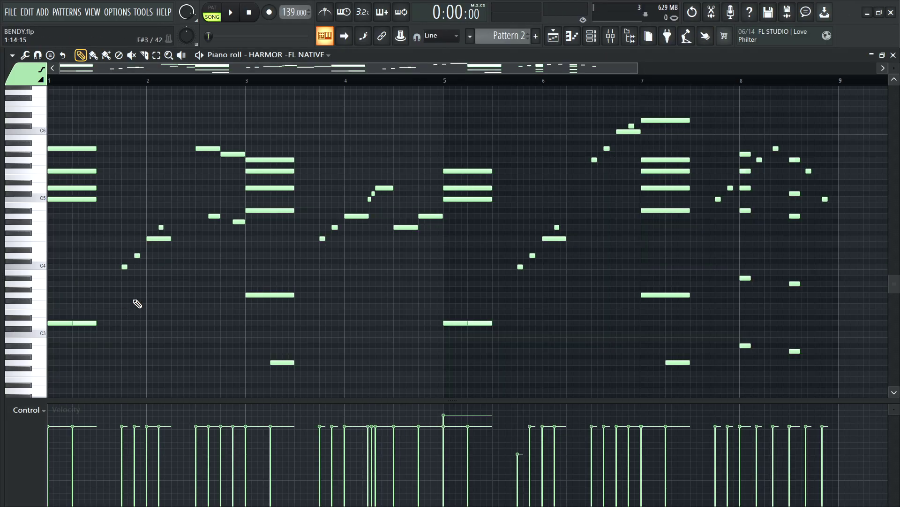
{"action": "key", "text": "F6"}
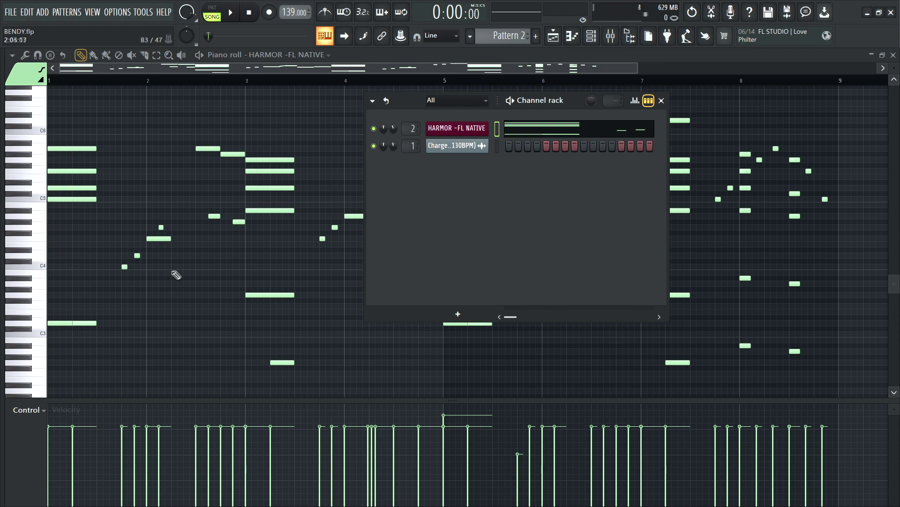
{"action": "left_click", "coordinate": [458, 318]}
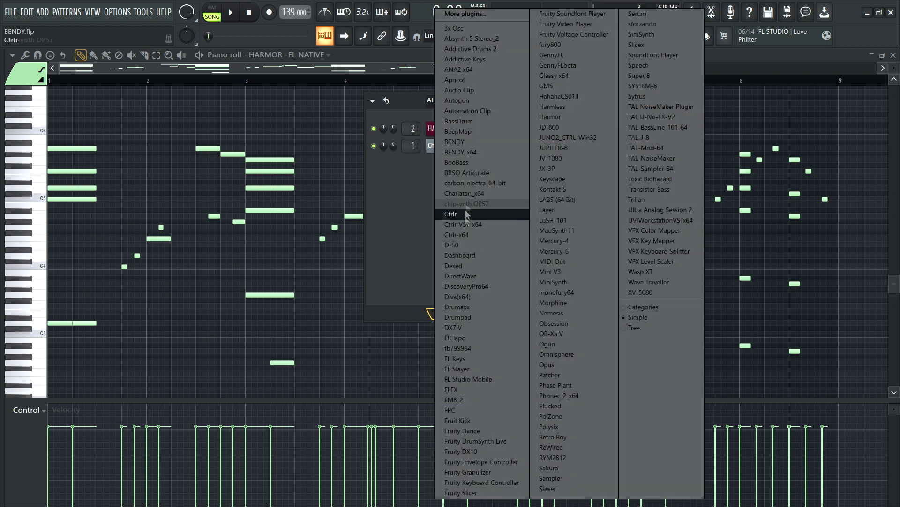
- Add a BENDY channel, position its compact window showing PORT 0, CHAN 1, BEND 2, and start playback
{"action": "left_click", "coordinate": [469, 148]}
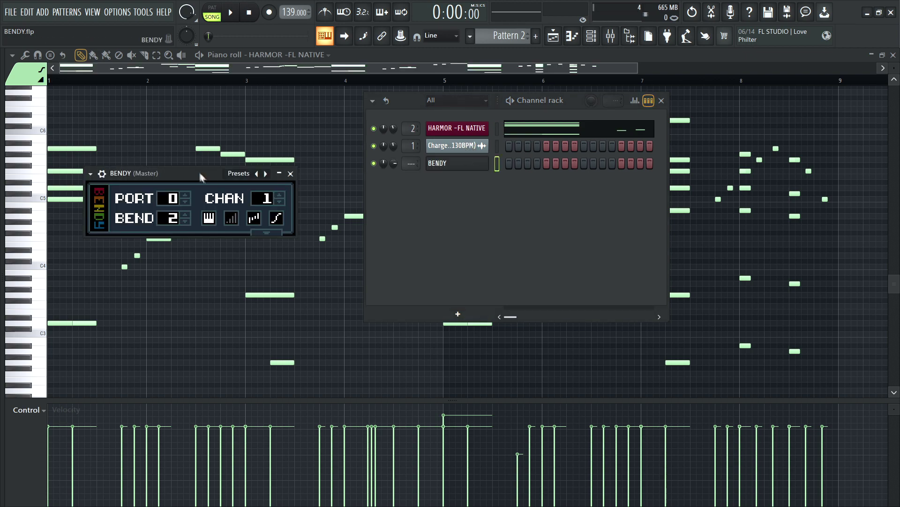
{"action": "left_click_drag", "start_coordinate": [208, 174], "coordinate": [255, 155]}
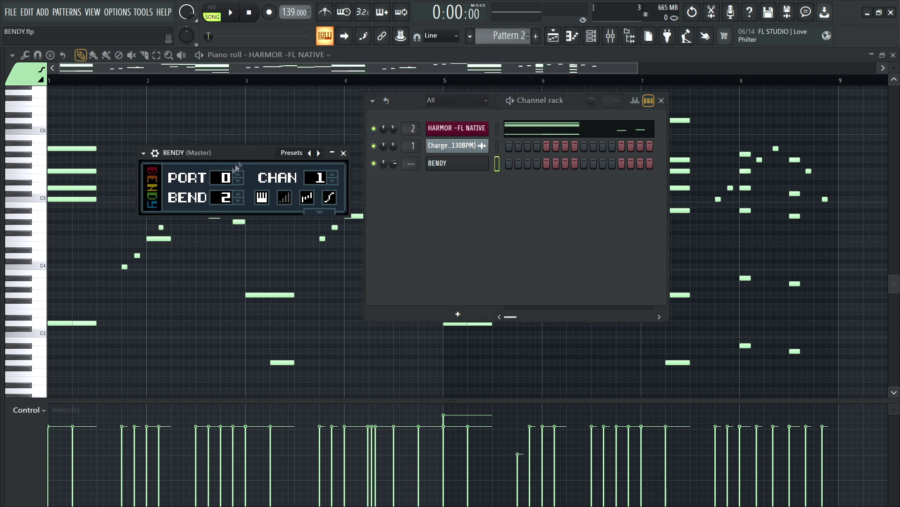
{"action": "left_click", "coordinate": [318, 213]}
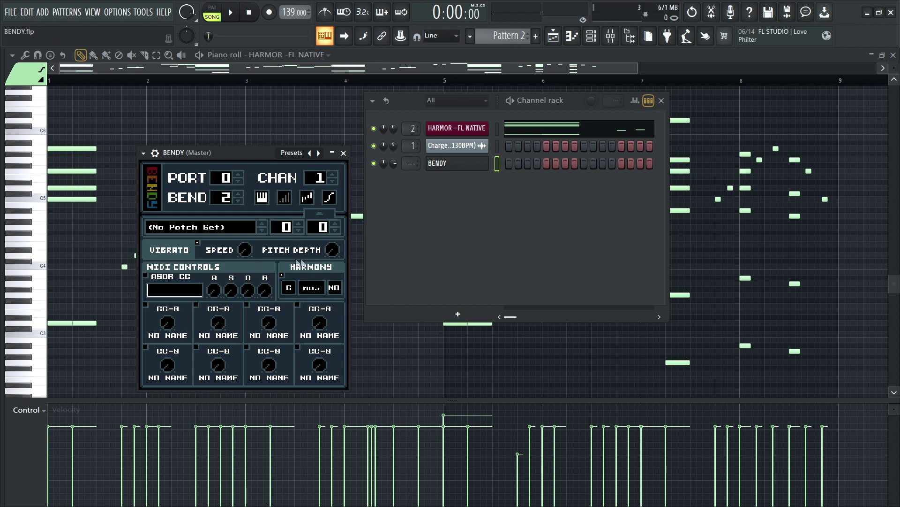
{"action": "left_click", "coordinate": [313, 215]}
{"action": "left_click_drag", "start_coordinate": [262, 151], "coordinate": [218, 185]}
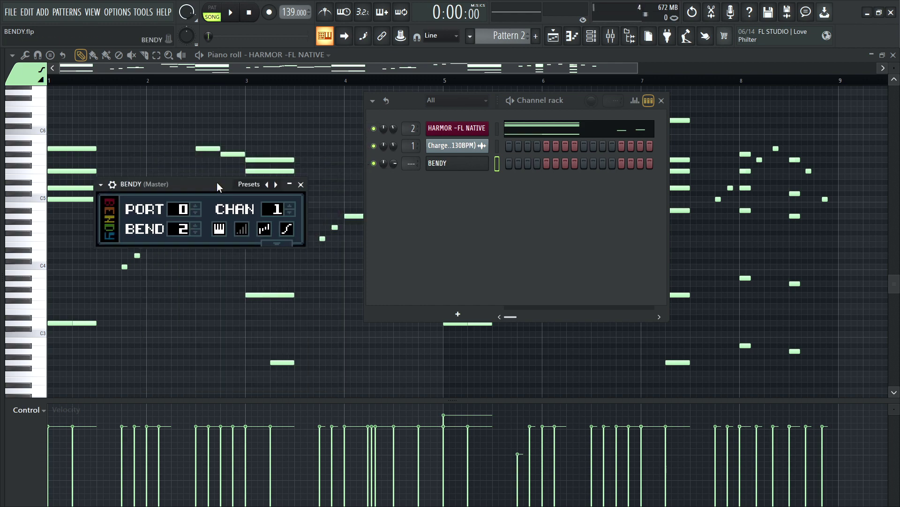
{"action": "left_click", "coordinate": [497, 126]}
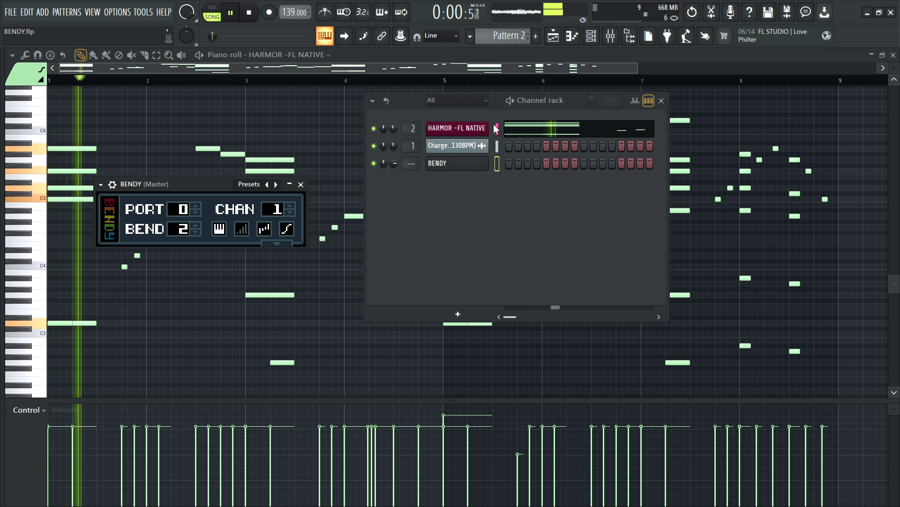
- Add a Serum channel loaded with the Bendy preset (PAD - More and More) and move its window aside
{"action": "left_click", "coordinate": [458, 314]}
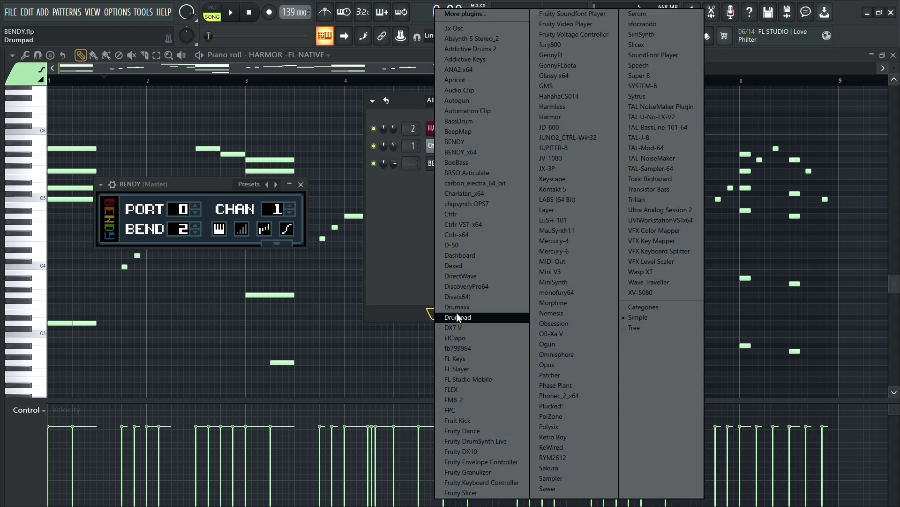
{"action": "left_click", "coordinate": [643, 13]}
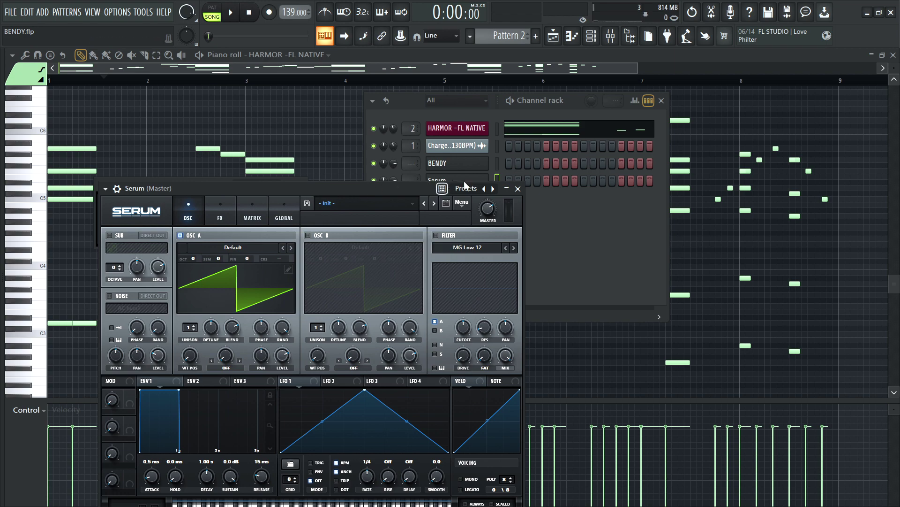
{"action": "left_click", "coordinate": [464, 187]}
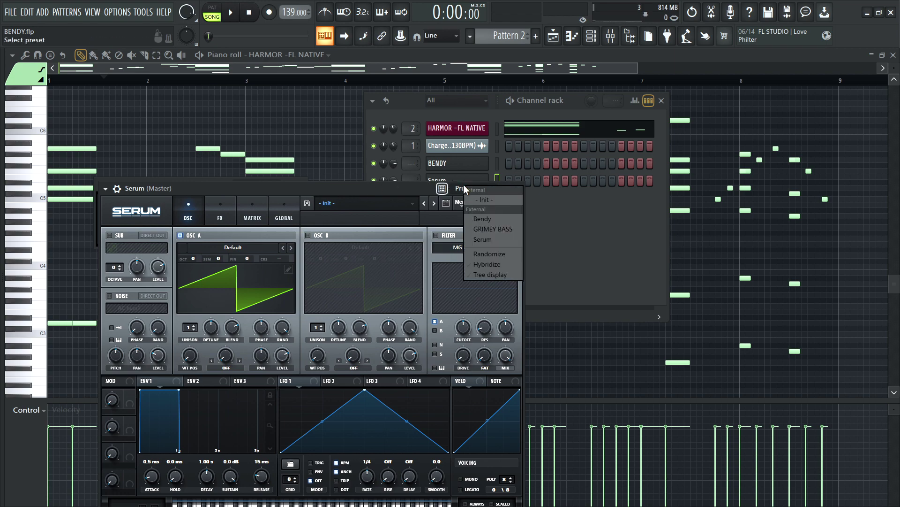
{"action": "left_click", "coordinate": [483, 220]}
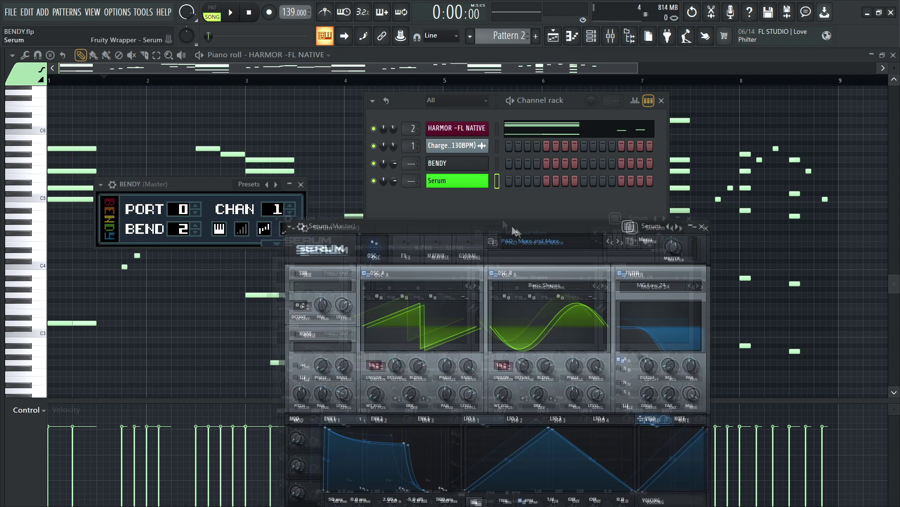
{"action": "left_click_drag", "start_coordinate": [514, 229], "coordinate": [556, 192]}
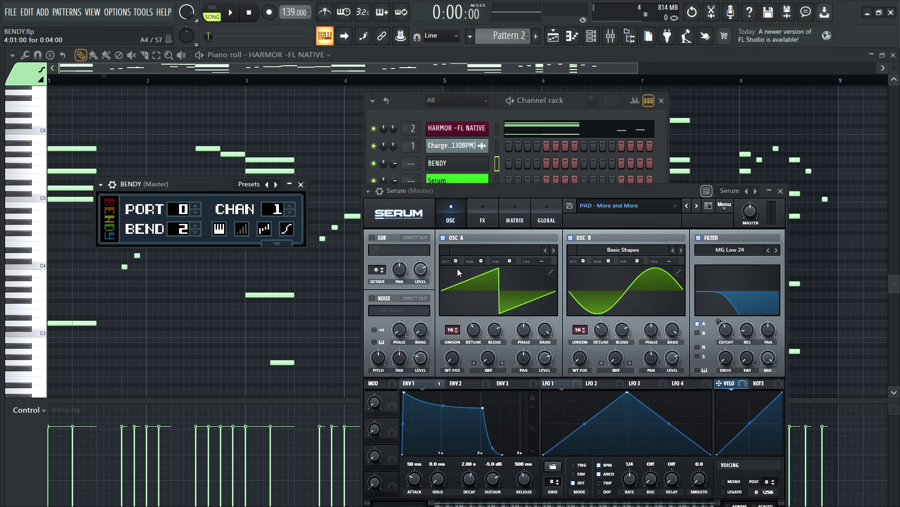
- Rearrange the BENDY and Serum windows so Serum's keyboard is visible
{"action": "left_click_drag", "start_coordinate": [224, 190], "coordinate": [257, 143]}
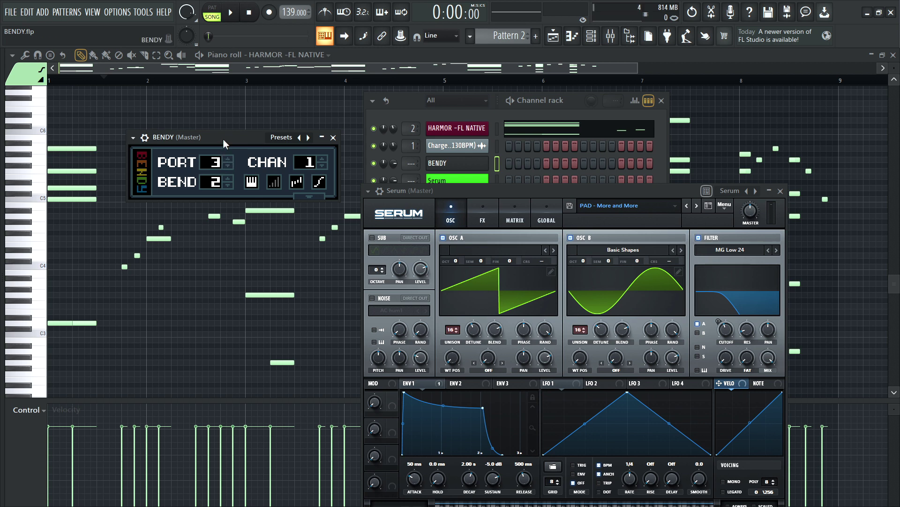
{"action": "mouse_move", "coordinate": [224, 138]}
{"action": "left_mouse_down"}
{"action": "mouse_move", "coordinate": [218, 129]}
{"action": "mouse_move", "coordinate": [213, 137]}
{"action": "left_mouse_up"}
{"action": "left_click_drag", "start_coordinate": [450, 186], "coordinate": [445, 121]}
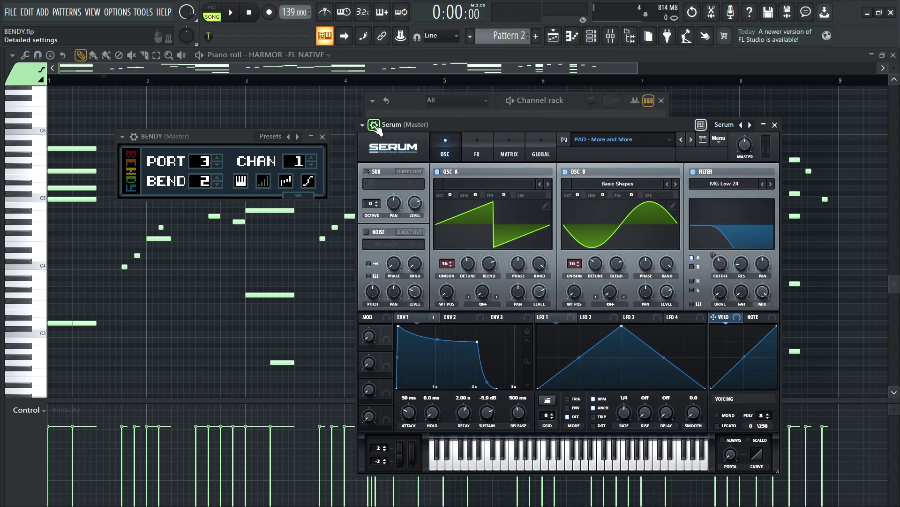
{"action": "left_click_drag", "start_coordinate": [377, 129], "coordinate": [395, 141]}
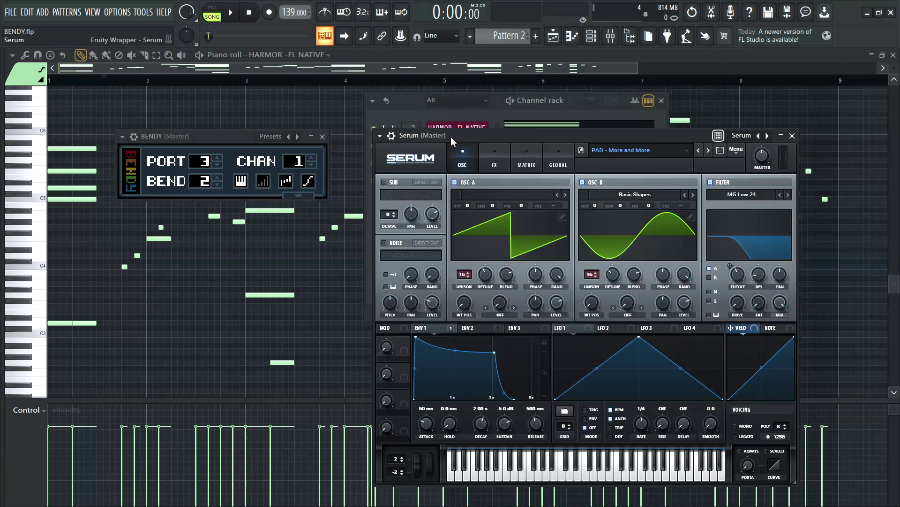
- Open Serum's wrapper settings, showing MIDI input port 3 and a 12-semitone pitch bend range
{"action": "left_click", "coordinate": [391, 137]}
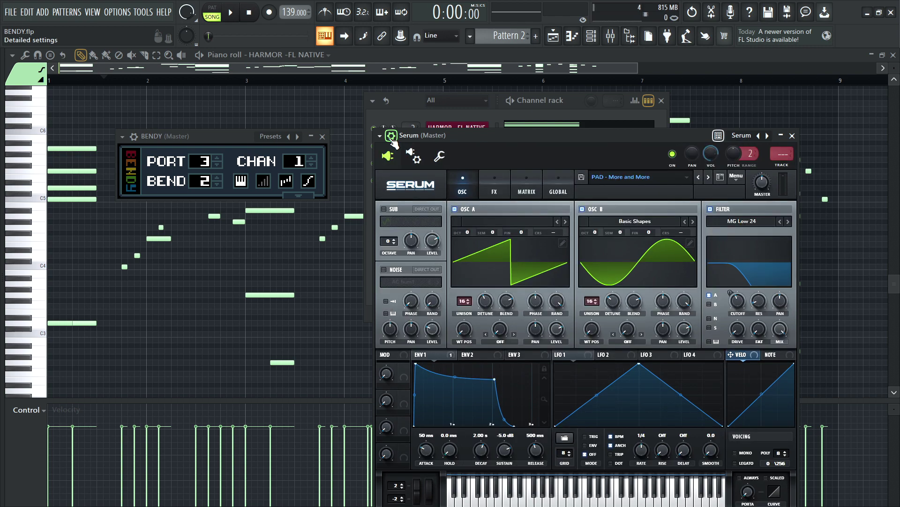
{"action": "left_click", "coordinate": [415, 159]}
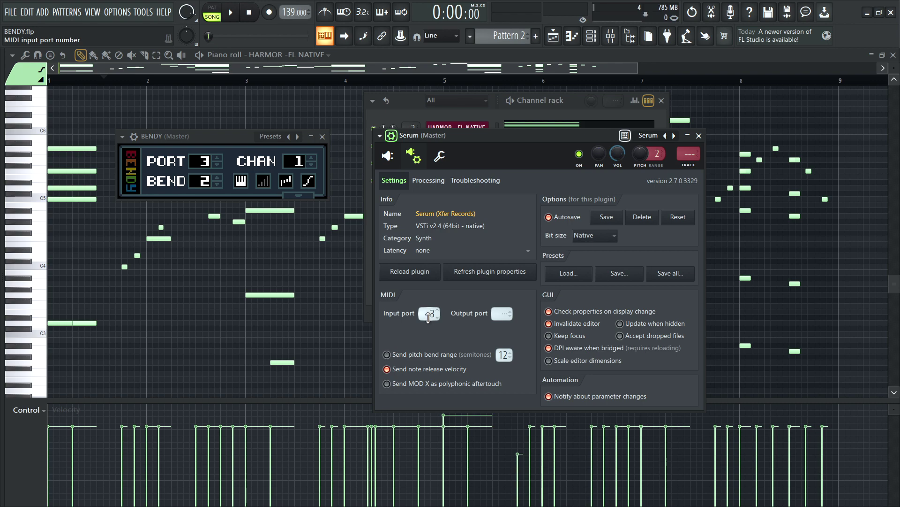
{"action": "left_click_drag", "start_coordinate": [482, 136], "coordinate": [632, 214]}
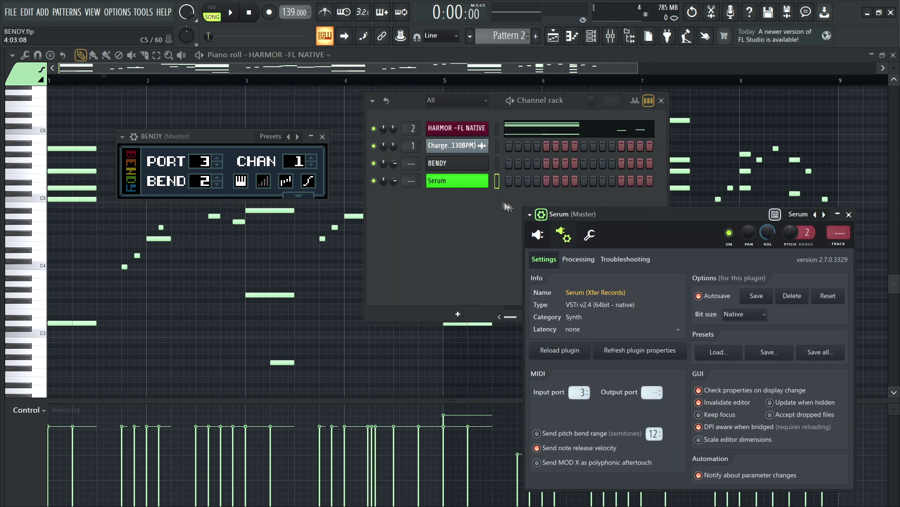
{"action": "right_click", "coordinate": [464, 181]}
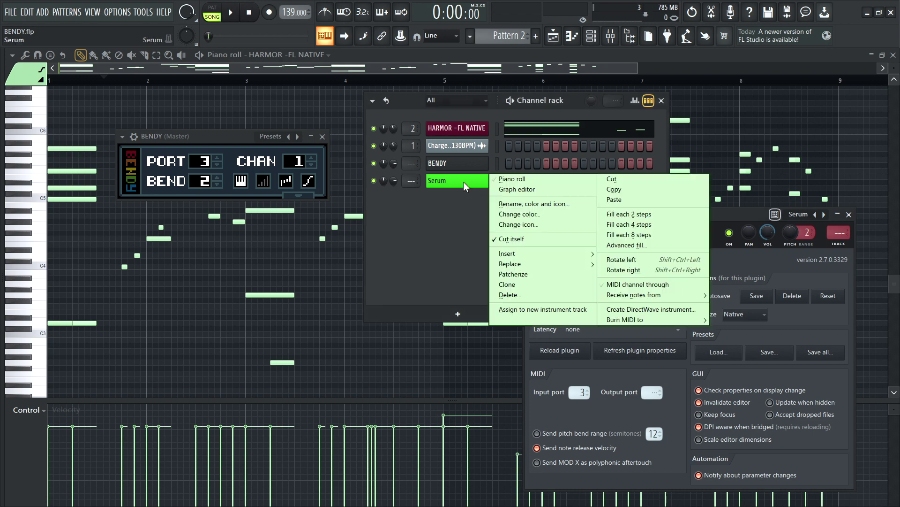
- Draw six test notes in Serum's piano roll, delete them all, and close the piano roll
{"action": "left_click", "coordinate": [500, 179]}
{"action": "left_click", "coordinate": [244, 233]}
{"action": "left_click", "coordinate": [200, 249]}
{"action": "left_click", "coordinate": [158, 198]}
{"action": "left_click", "coordinate": [152, 160]}
{"action": "left_click", "coordinate": [188, 143]}
{"action": "left_click", "coordinate": [238, 131]}
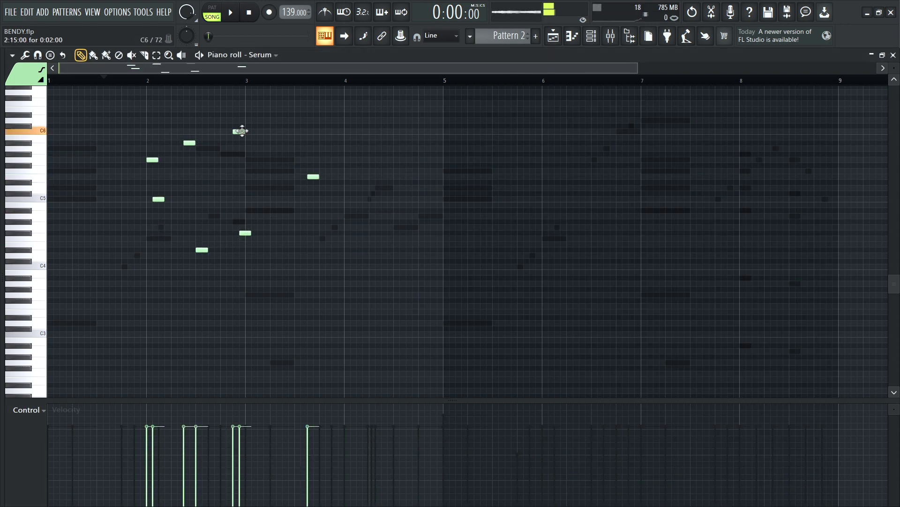
{"action": "key", "text": "ctrl+a"}
{"action": "key", "text": "Delete"}
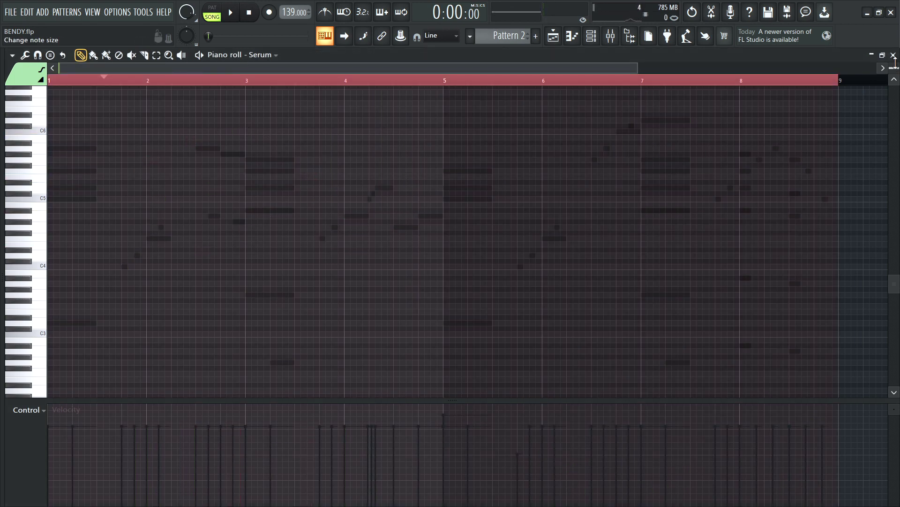
{"action": "left_click", "coordinate": [894, 55]}
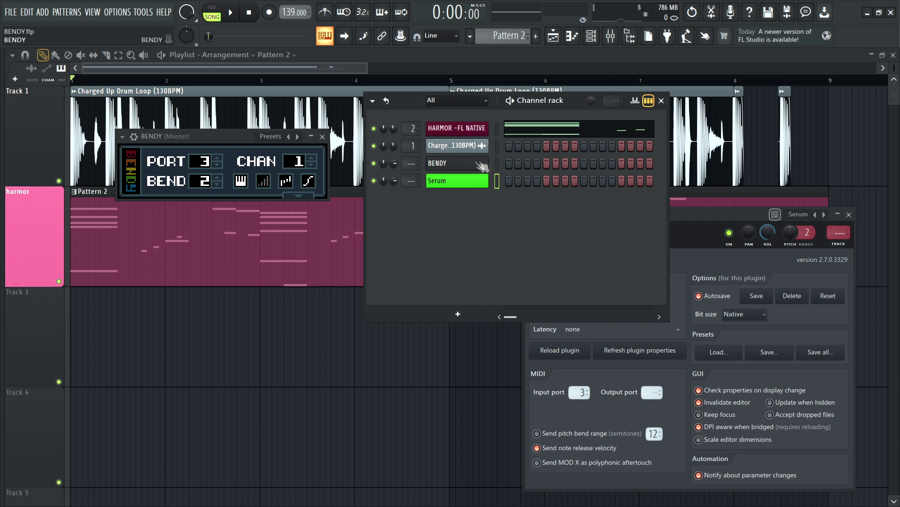
- Move the BENDY channel below Serum and tidy the Serum and Channel rack windows
{"action": "left_click", "coordinate": [497, 164]}
{"action": "key", "text": "alt+Down"}
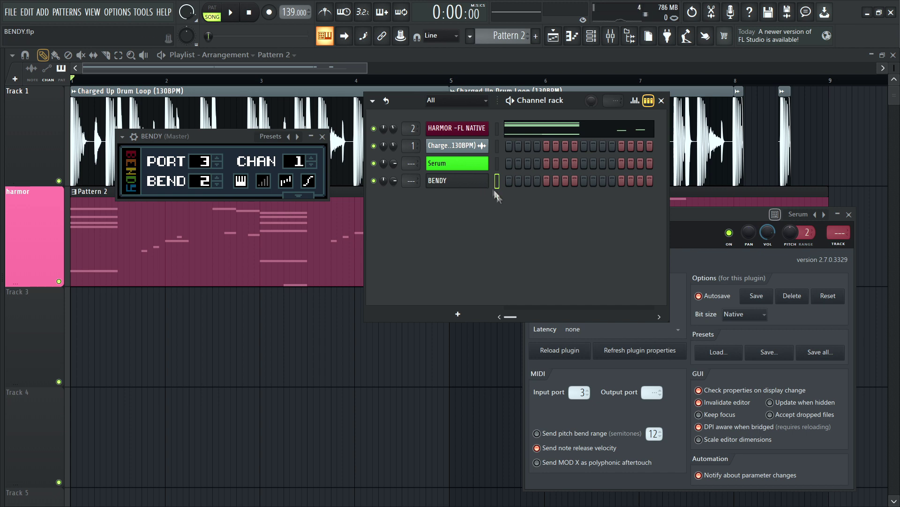
{"action": "left_click_drag", "start_coordinate": [711, 218], "coordinate": [596, 94]}
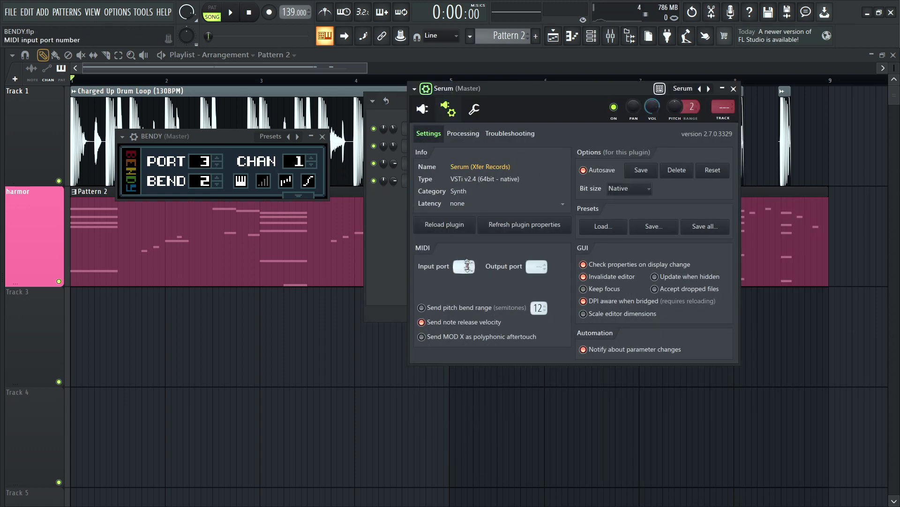
{"action": "left_click_drag", "start_coordinate": [543, 86], "coordinate": [669, 256]}
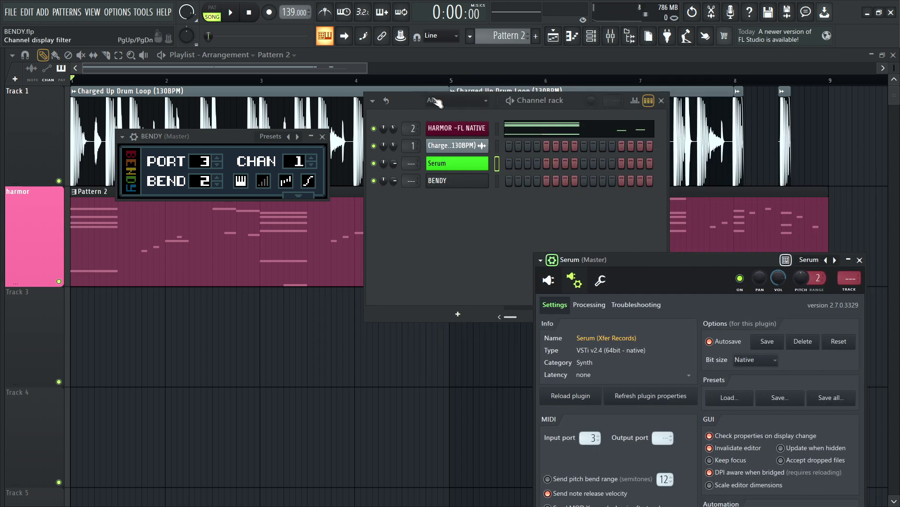
{"action": "left_click_drag", "start_coordinate": [415, 99], "coordinate": [373, 98]}
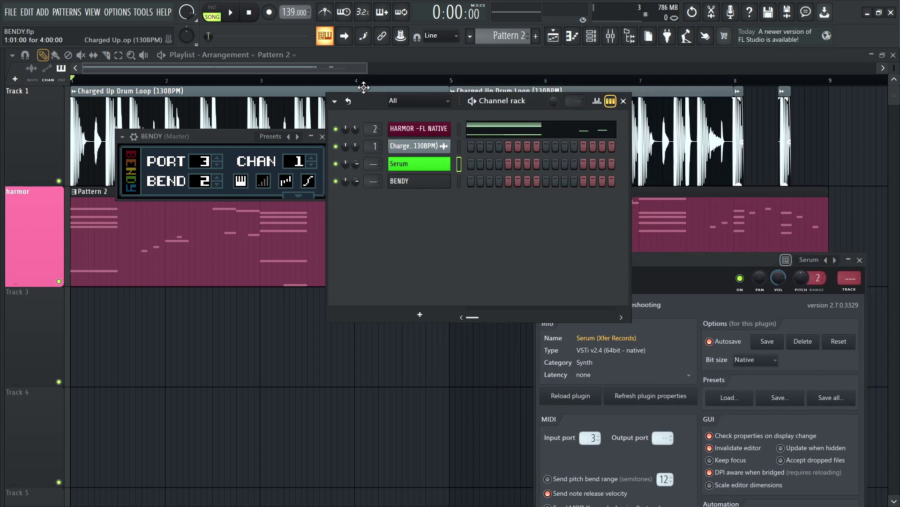
- Move HARMOR's Pattern 2 notes onto the BENDY channel, close all plugin windows with F12, and play the song
{"action": "left_click", "coordinate": [457, 129]}
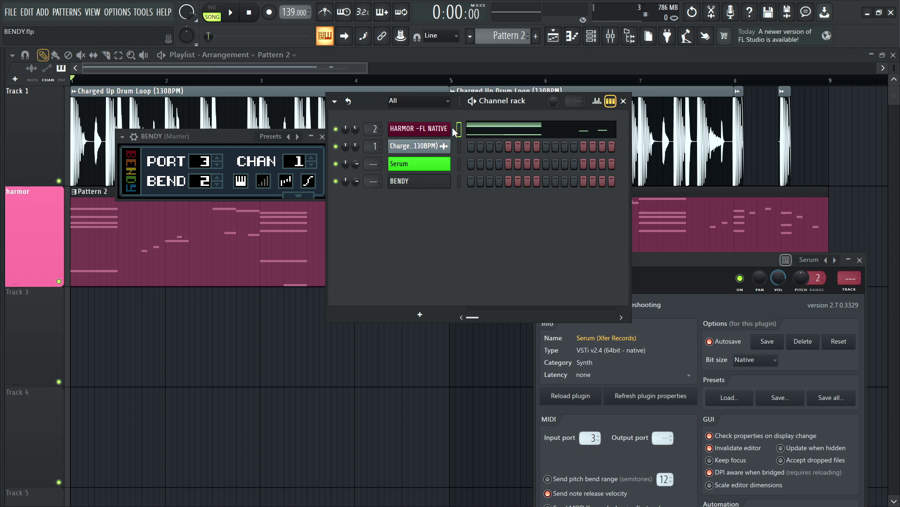
{"action": "left_click_drag", "start_coordinate": [469, 129], "coordinate": [467, 183]}
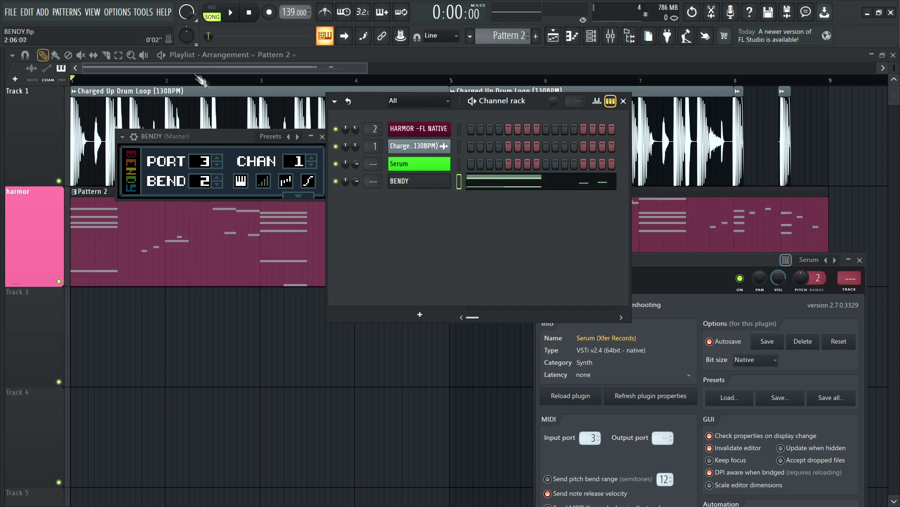
{"action": "key", "text": "F12"}
{"action": "key", "text": "space"}
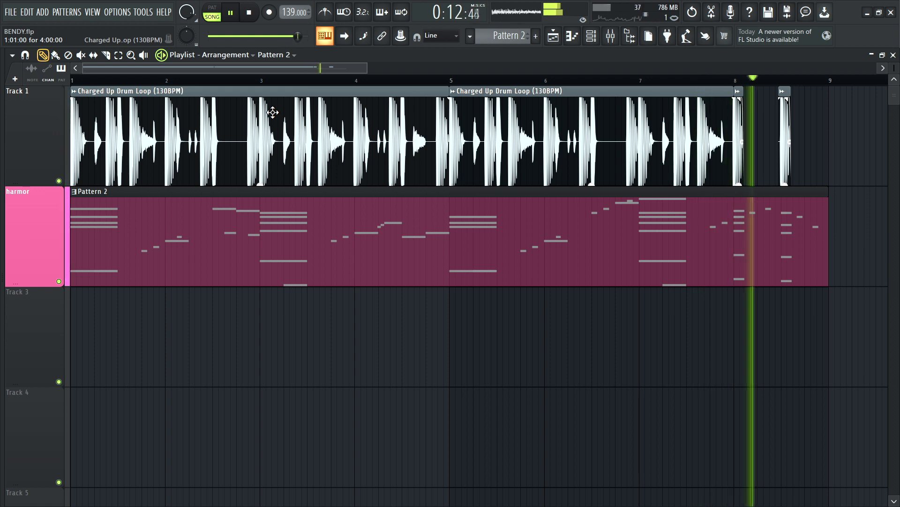
- Open the Channel rack and the BENDY plugin window to set its bend range to 12
{"action": "double_click", "coordinate": [312, 257]}
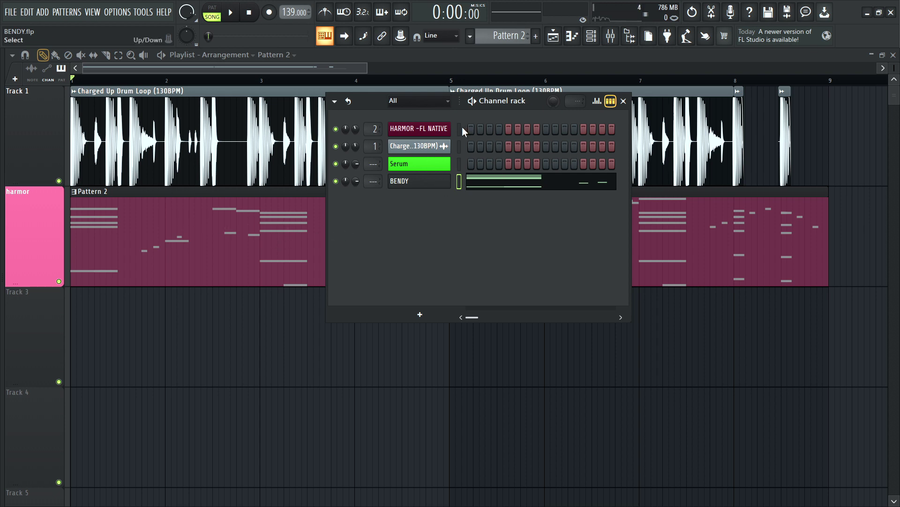
{"action": "left_click", "coordinate": [459, 181]}
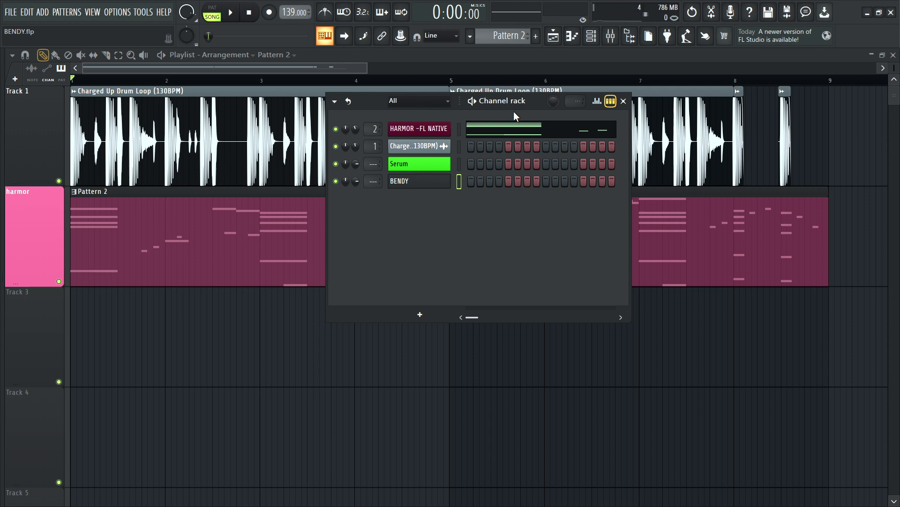
{"action": "left_click", "coordinate": [418, 180]}
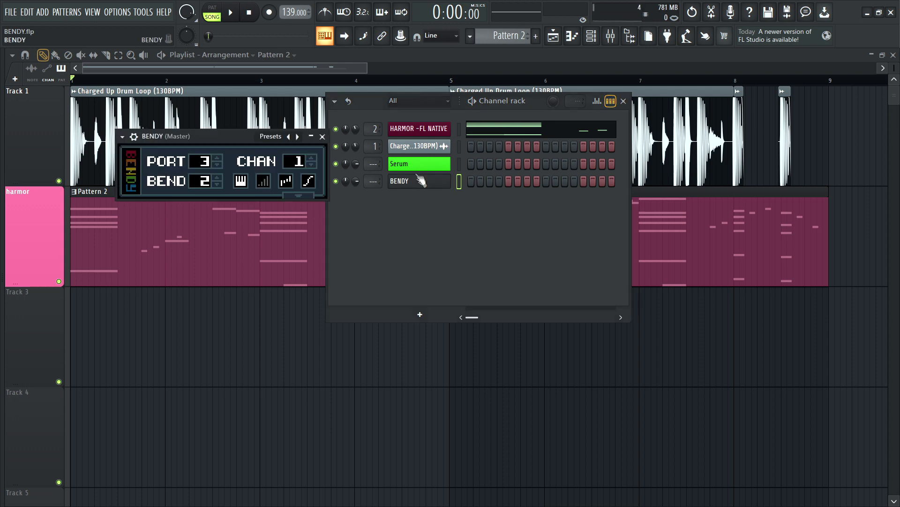
{"action": "left_click_drag", "start_coordinate": [227, 136], "coordinate": [300, 204]}
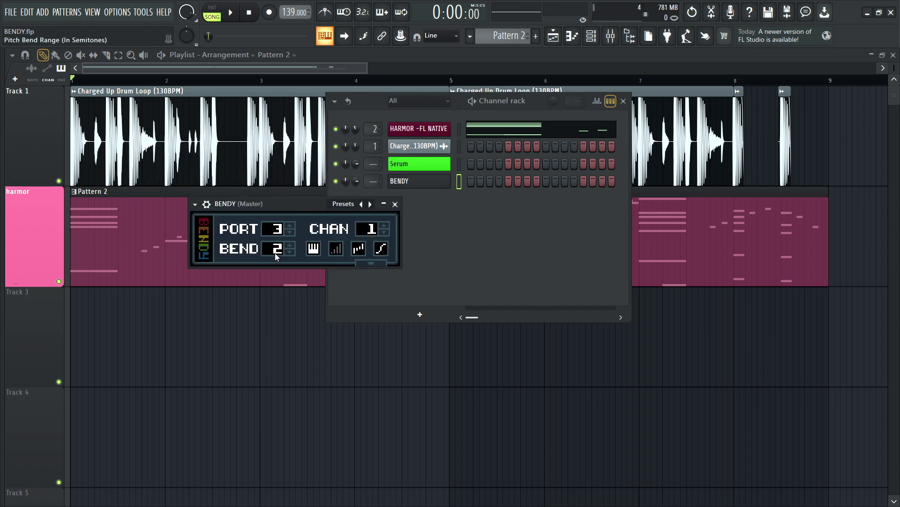
{"action": "left_click_drag", "start_coordinate": [276, 204], "coordinate": [202, 162]}
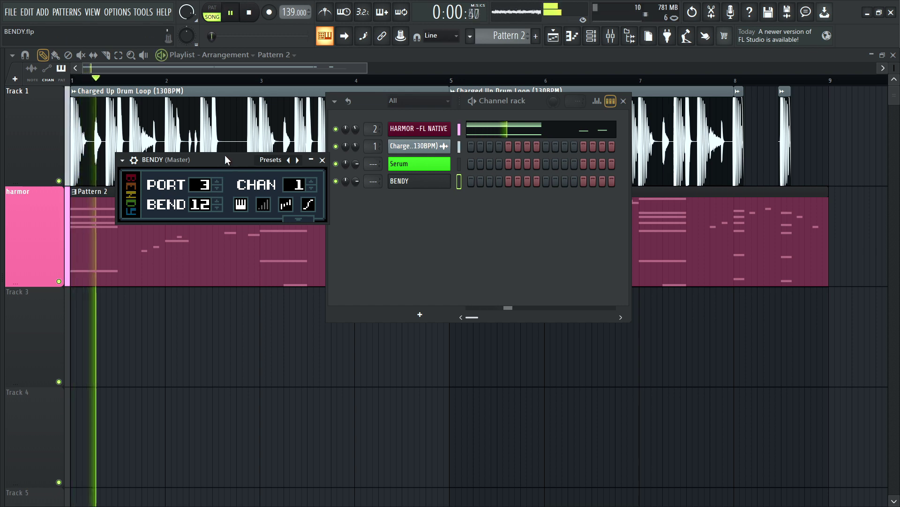
- Restore the vanished HARMOR notes with undo and paste, then play and stop the song to hear the bends
{"action": "left_click", "coordinate": [459, 130]}
{"action": "key", "text": "ctrl+z"}
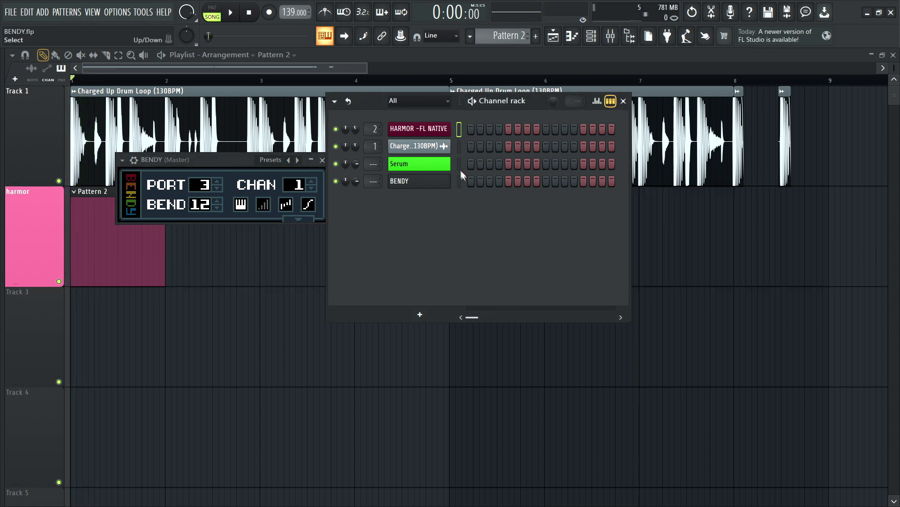
{"action": "key", "text": "ctrl+v"}
{"action": "key", "text": "space"}
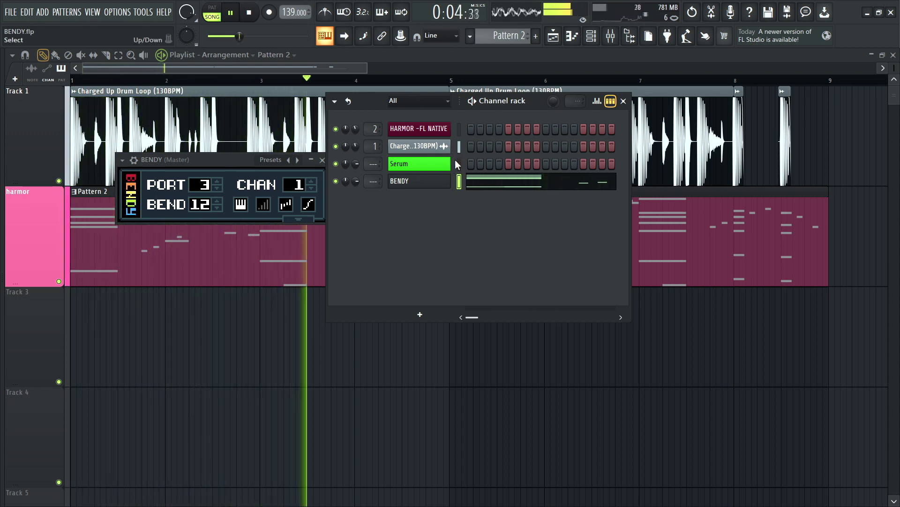
{"action": "key", "text": "space"}
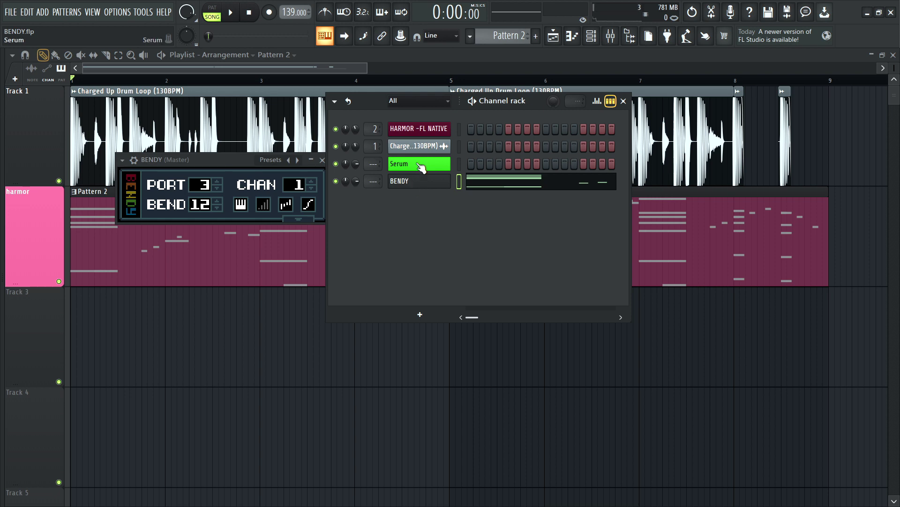
- Open Serum's synth interface and move its window up and left
{"action": "left_click", "coordinate": [420, 167]}
{"action": "left_click_drag", "start_coordinate": [609, 266], "coordinate": [540, 117]}
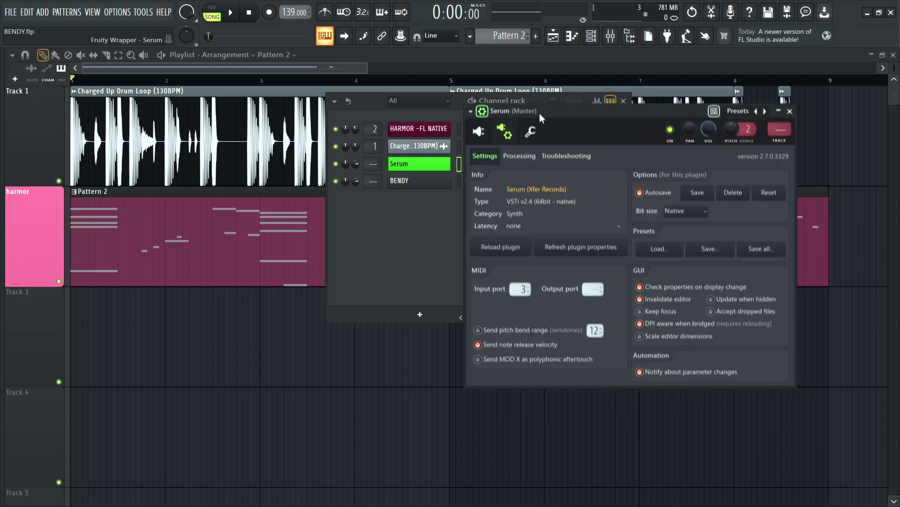
{"action": "left_click", "coordinate": [483, 132]}
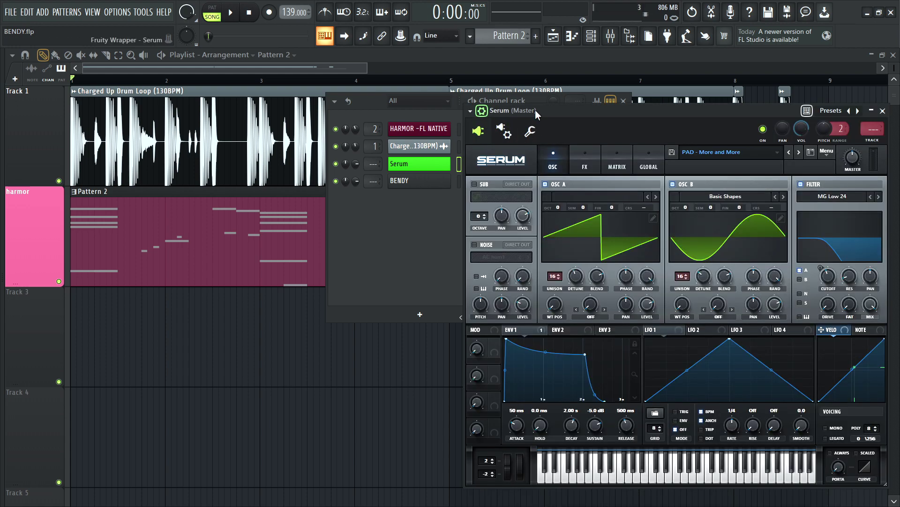
{"action": "left_click_drag", "start_coordinate": [536, 110], "coordinate": [357, 68]}
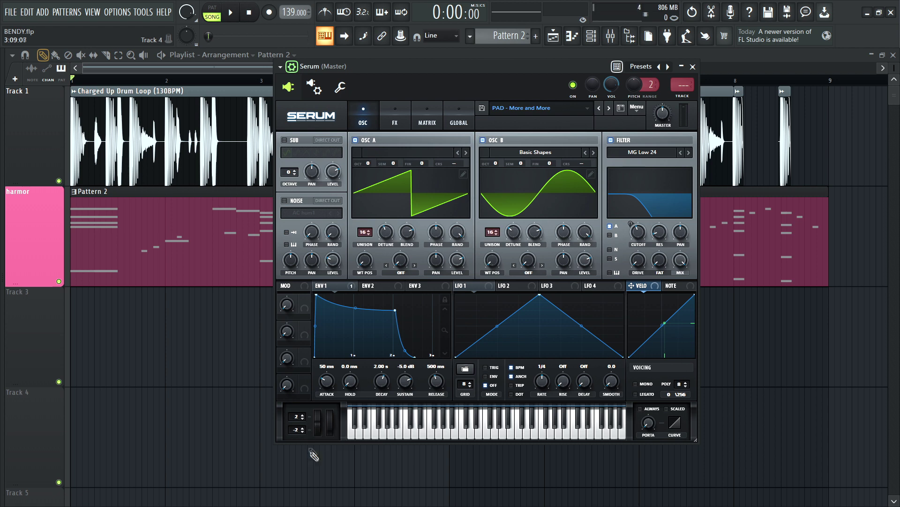
- Set Serum's pitch-bend range to -12 down and 12 up, then start playback
{"action": "scroll", "coordinate": [303, 432], "scroll_direction": "down", "scroll_amount": 10}
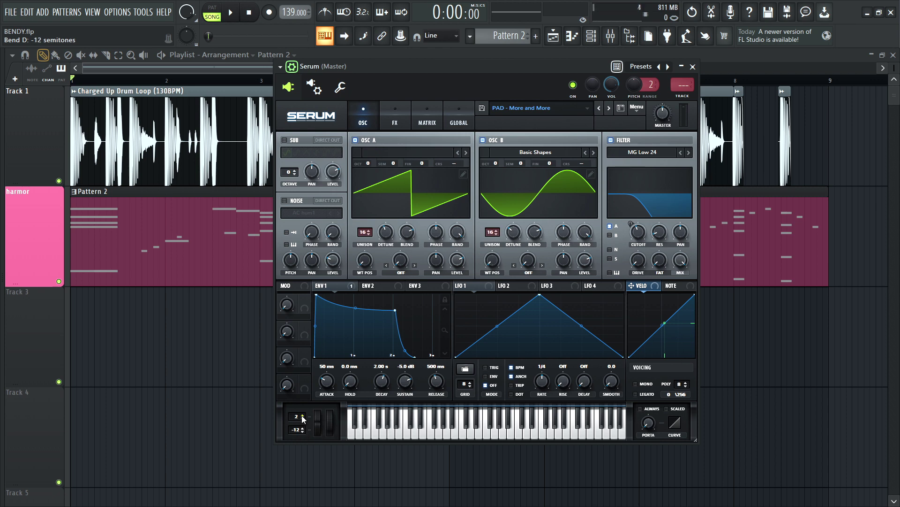
{"action": "scroll", "coordinate": [303, 417], "scroll_direction": "up", "scroll_amount": 5}
{"action": "scroll", "coordinate": [303, 417], "scroll_direction": "up", "scroll_amount": 4}
{"action": "scroll", "coordinate": [303, 417], "scroll_direction": "up", "scroll_amount": 1}
{"action": "left_click_drag", "start_coordinate": [366, 65], "coordinate": [495, 132]}
{"action": "key", "text": "space"}
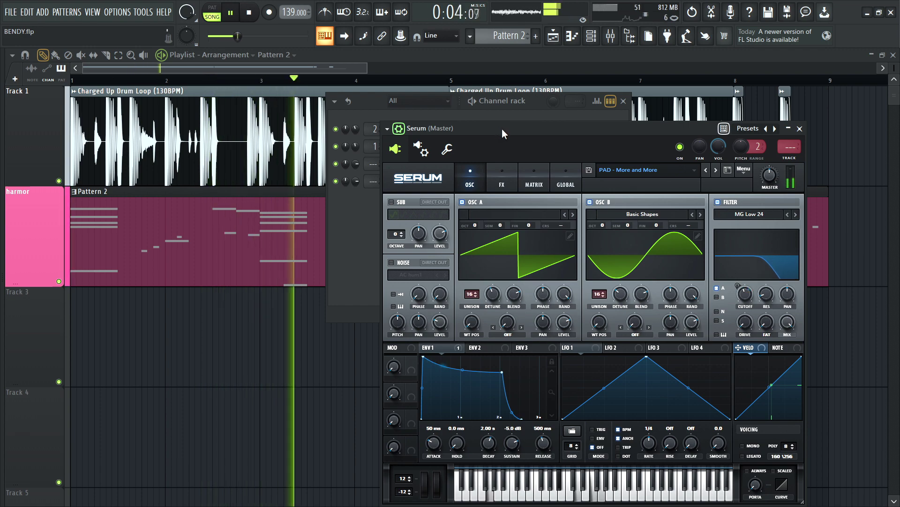
- Stop playback, rearrange the Serum and channel rack windows, and add a D-50 synth channel
{"action": "left_click_drag", "start_coordinate": [495, 125], "coordinate": [466, 120]}
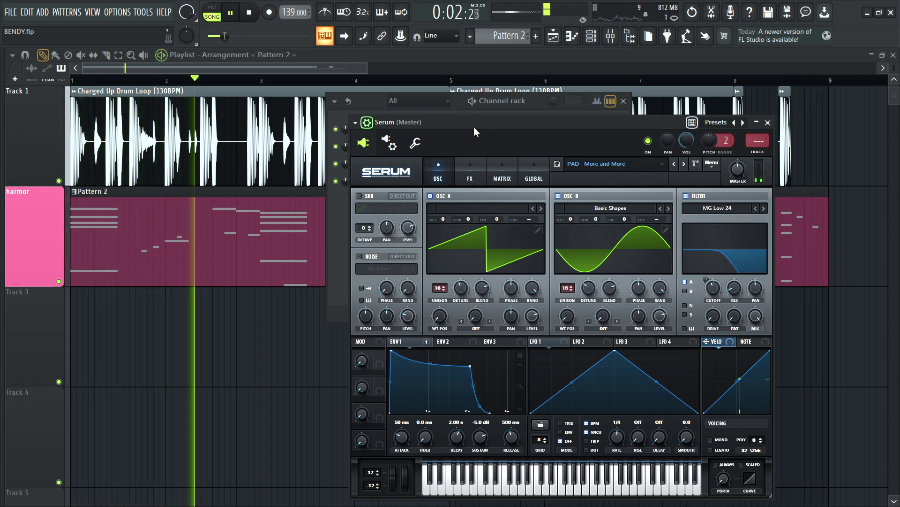
{"action": "key", "text": "space"}
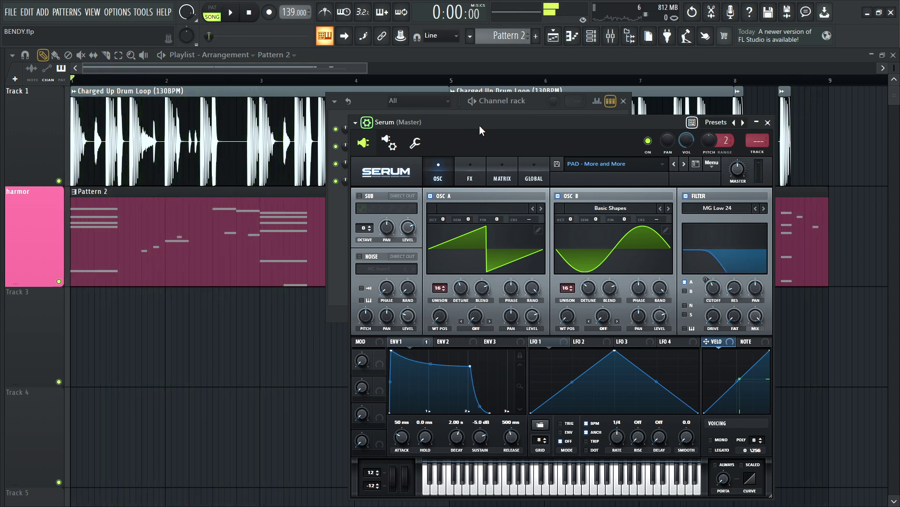
{"action": "left_click_drag", "start_coordinate": [373, 105], "coordinate": [239, 118]}
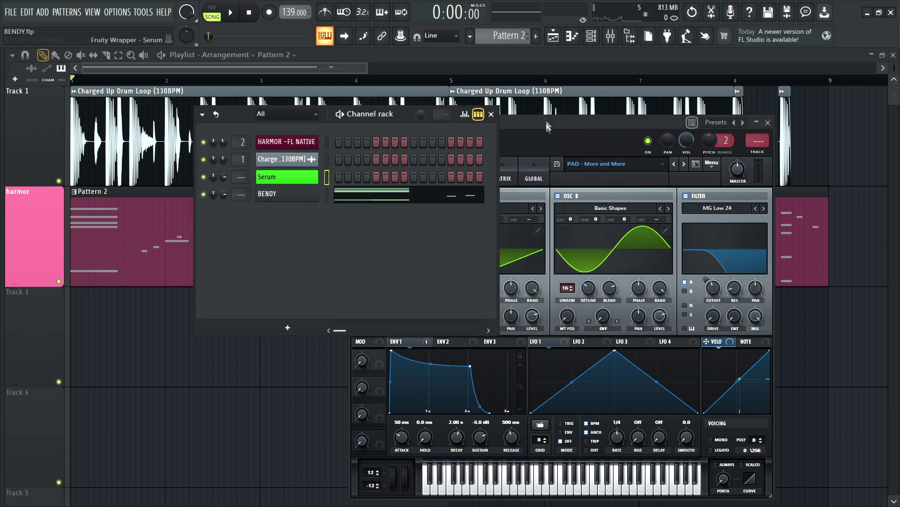
{"action": "left_click_drag", "start_coordinate": [547, 125], "coordinate": [597, 84]}
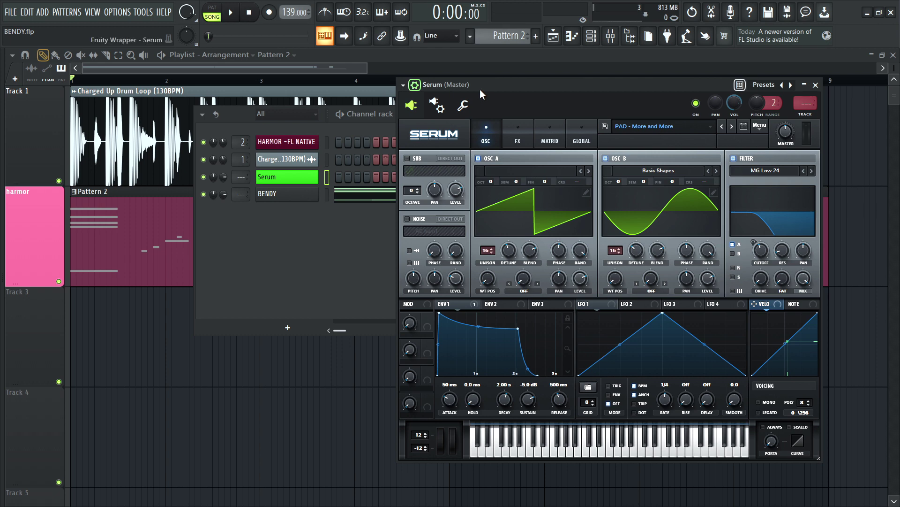
{"action": "left_click", "coordinate": [287, 328]}
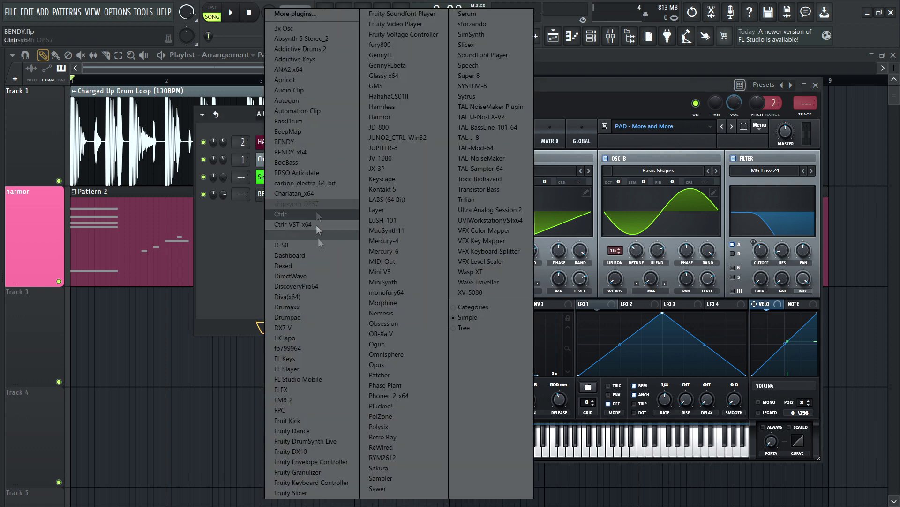
{"action": "left_click", "coordinate": [295, 246]}
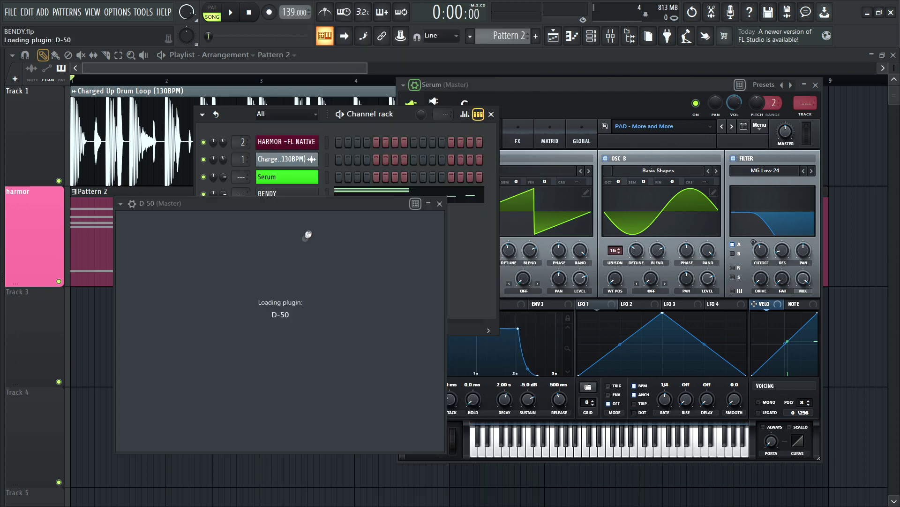
- Dismiss the D-50 preset list and move its window down to uncover the channel rack
{"action": "left_click", "coordinate": [656, 203]}
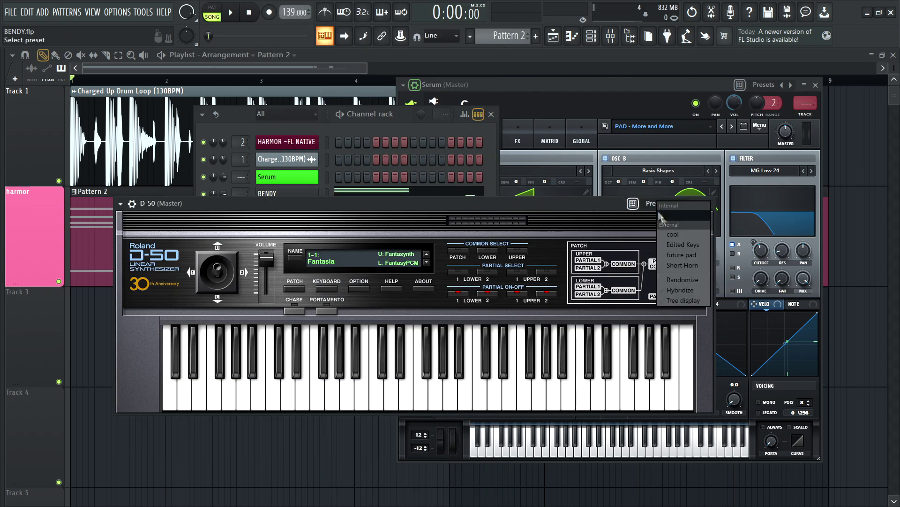
{"action": "left_click", "coordinate": [409, 208]}
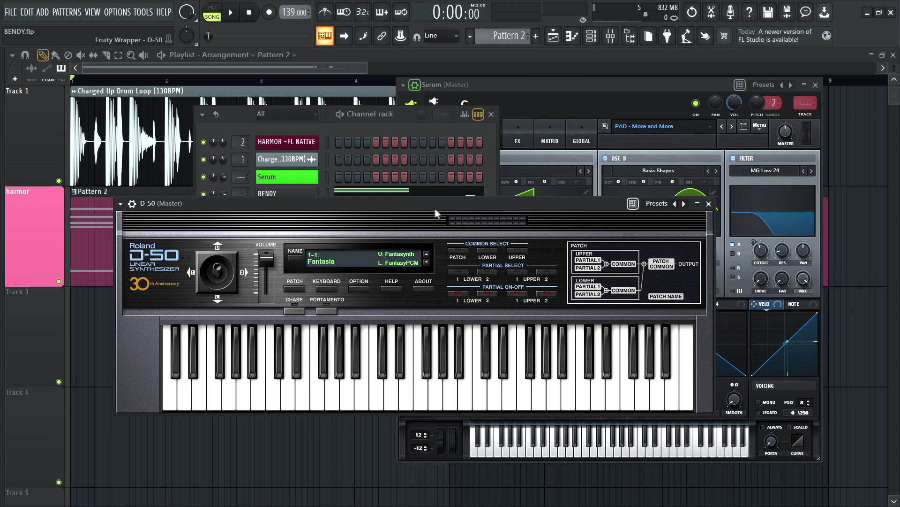
{"action": "left_click_drag", "start_coordinate": [431, 209], "coordinate": [554, 287]}
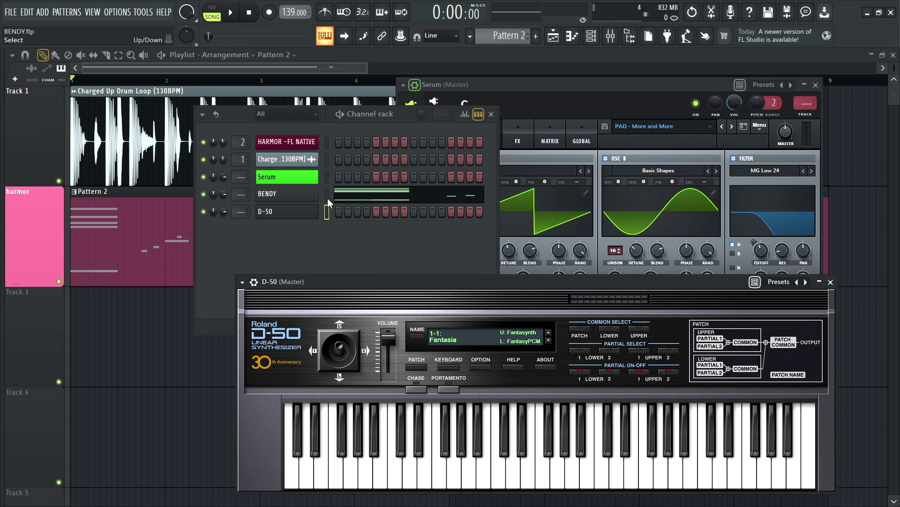
- Open BENDY's plugin window and reopen Serum's from the channel rack
{"action": "left_click", "coordinate": [294, 202]}
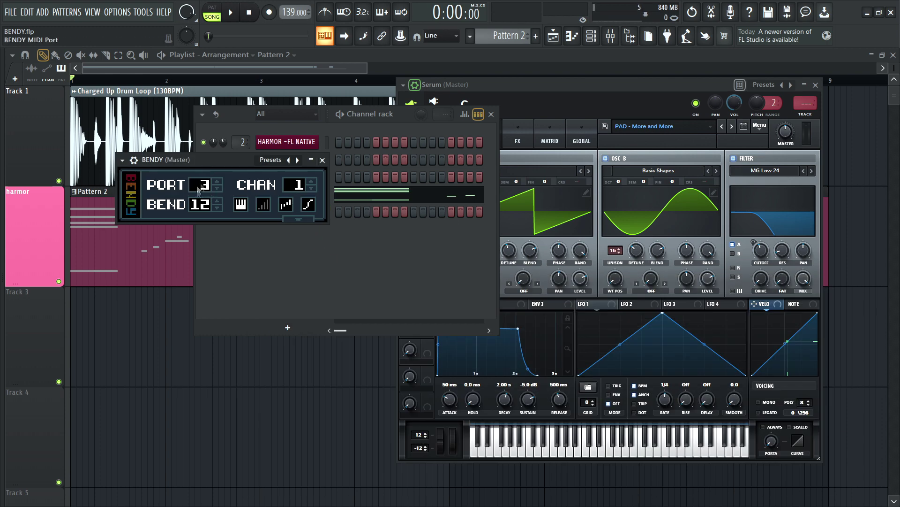
{"action": "left_click", "coordinate": [279, 237]}
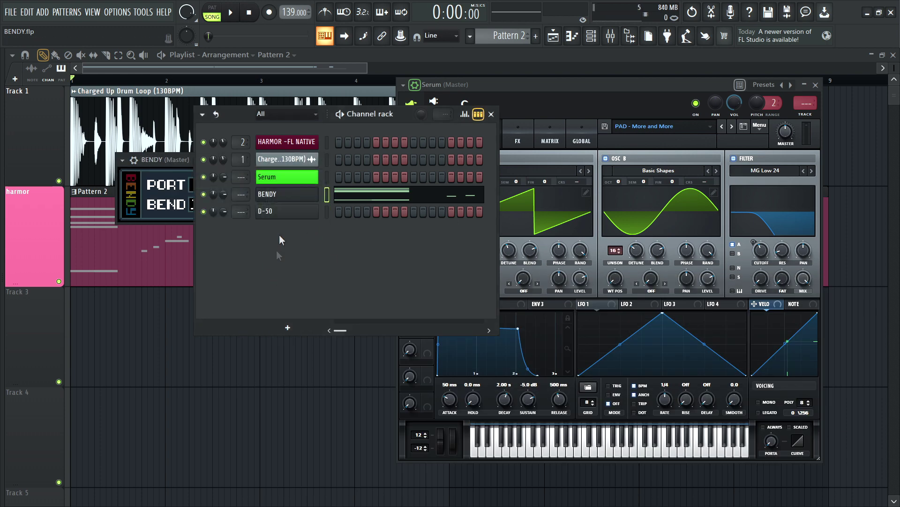
{"action": "left_click", "coordinate": [297, 181]}
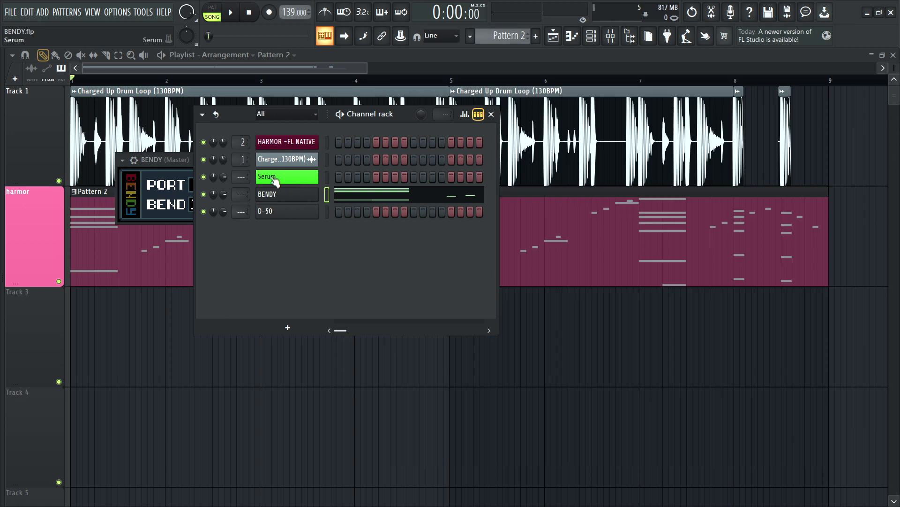
{"action": "left_click", "coordinate": [274, 181]}
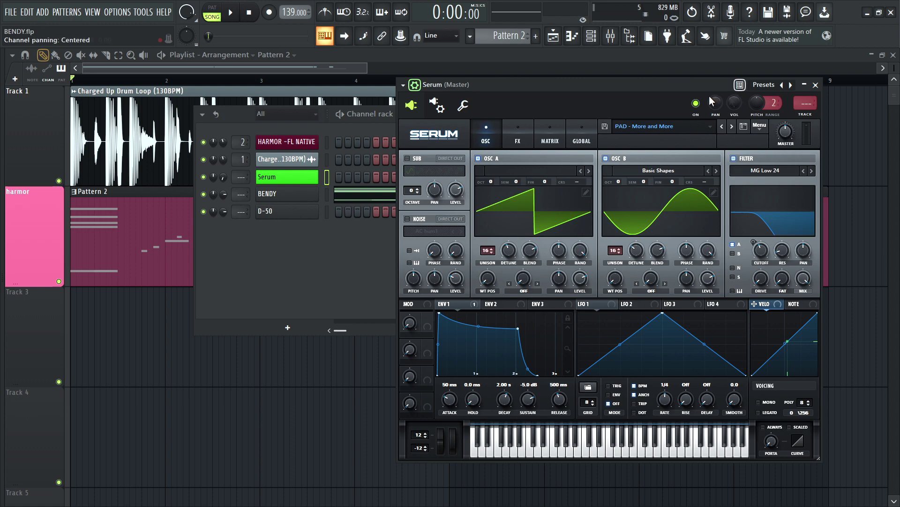
- Open the D-50 wrapper's MIDI settings, showing MIDI input port 2
{"action": "left_click", "coordinate": [277, 211]}
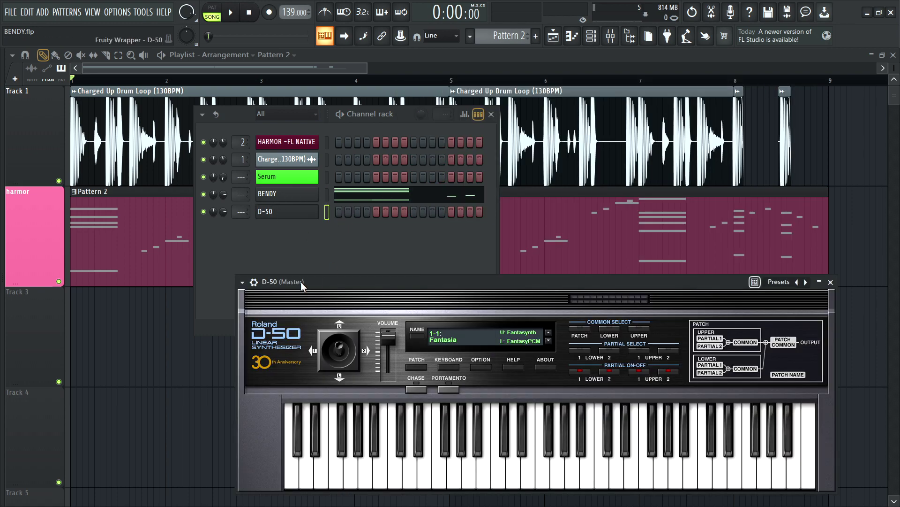
{"action": "left_click", "coordinate": [253, 282]}
{"action": "left_click", "coordinate": [271, 302]}
- Return to the D-50 synth panel and start playing the song
{"action": "left_click_drag", "start_coordinate": [280, 280], "coordinate": [327, 158]}
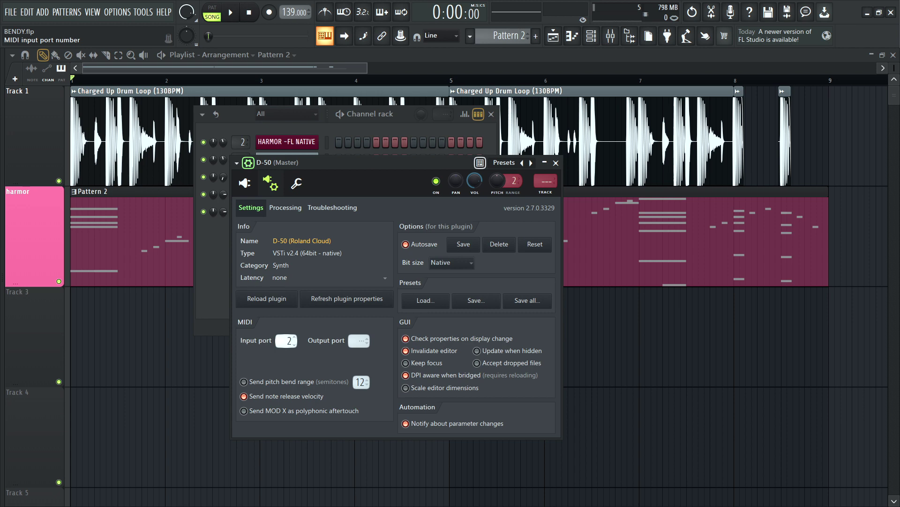
{"action": "left_click", "coordinate": [244, 183]}
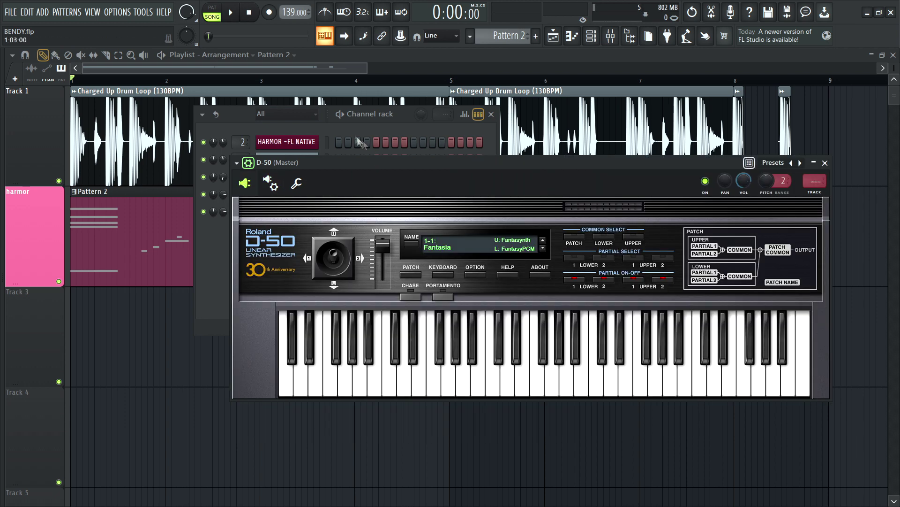
{"action": "left_click", "coordinate": [390, 123]}
{"action": "key", "text": "space"}
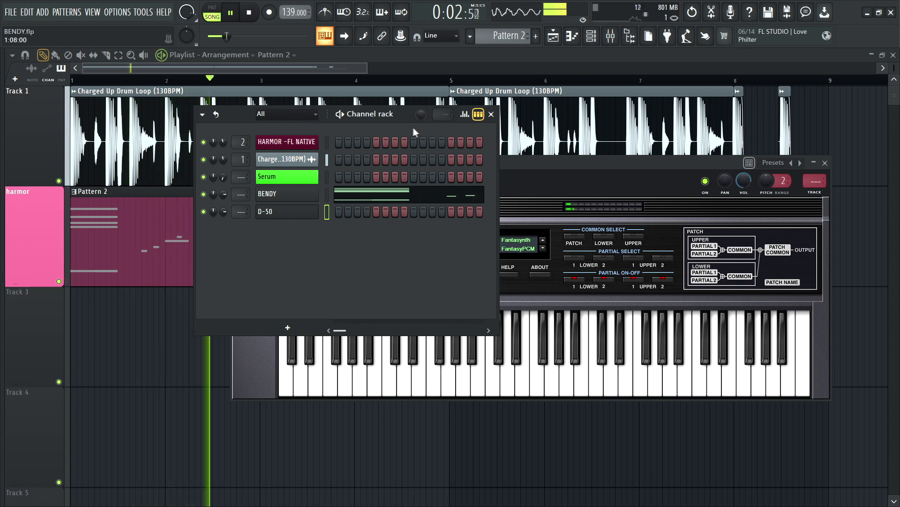
- Stop playback and open BENDY's Pattern 2 notes in the piano roll
{"action": "left_click_drag", "start_coordinate": [558, 162], "coordinate": [557, 190]}
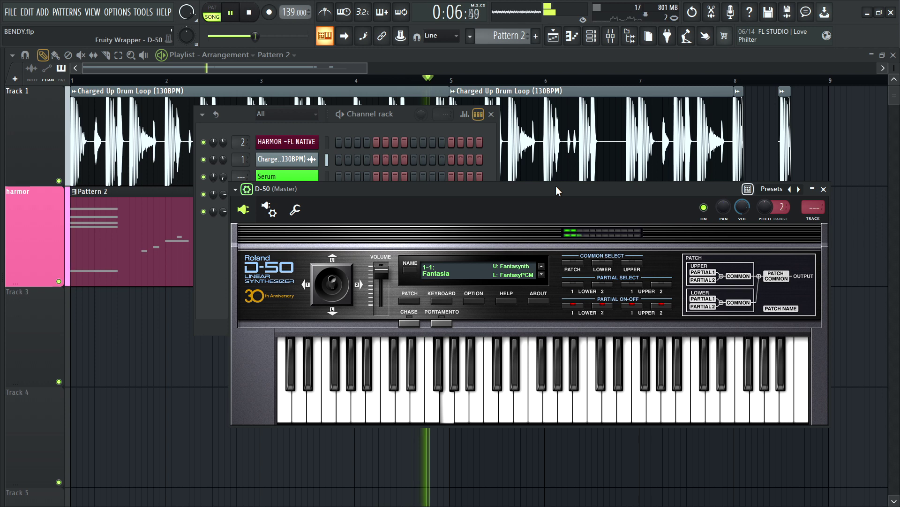
{"action": "left_click", "coordinate": [328, 128]}
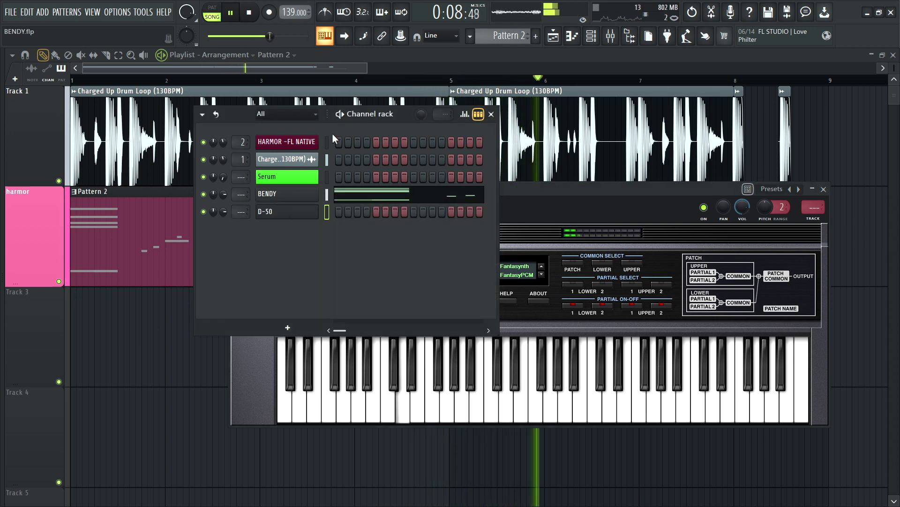
{"action": "key", "text": "space"}
{"action": "left_click", "coordinate": [416, 197]}
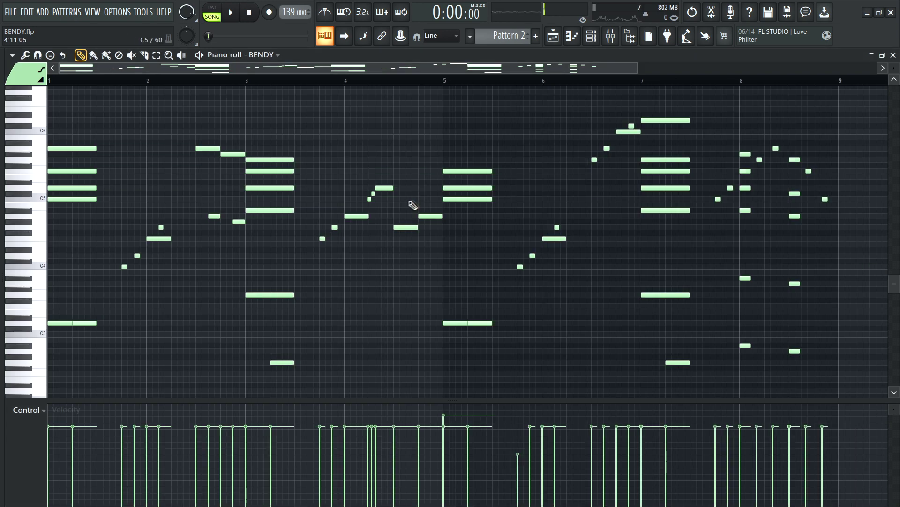
- Play briefly from the piano roll, then open the D-50's 1 Preset patch list
{"action": "key", "text": "space"}
{"action": "scroll", "coordinate": [413, 202], "scroll_direction": "down", "scroll_amount": 1}
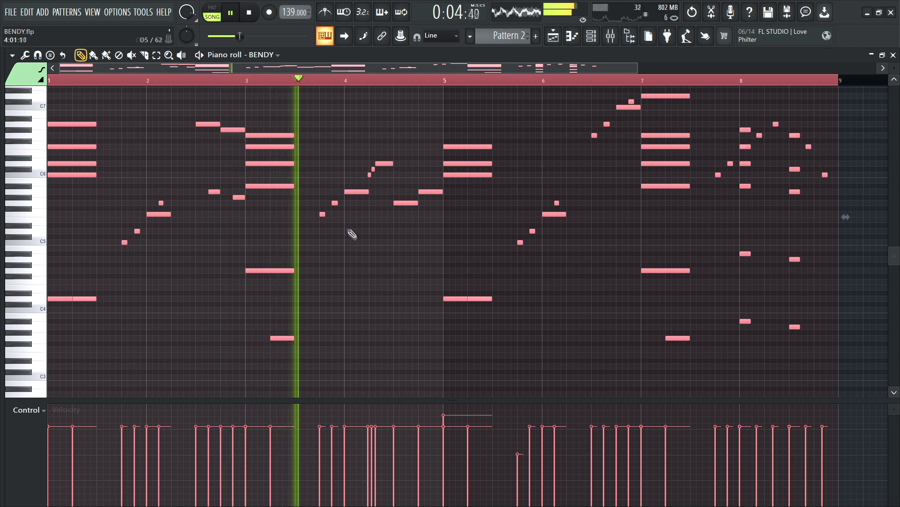
{"action": "key", "text": "F6"}
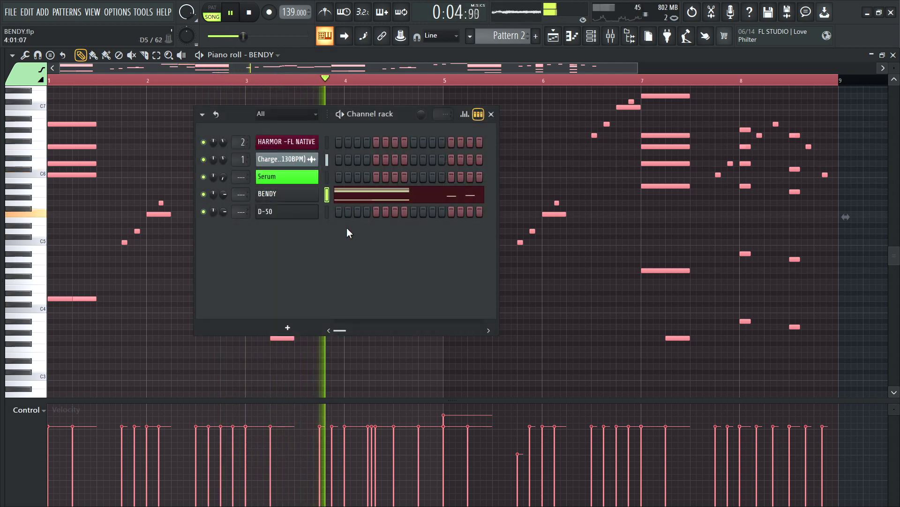
{"action": "key", "text": "space"}
{"action": "left_click", "coordinate": [295, 214]}
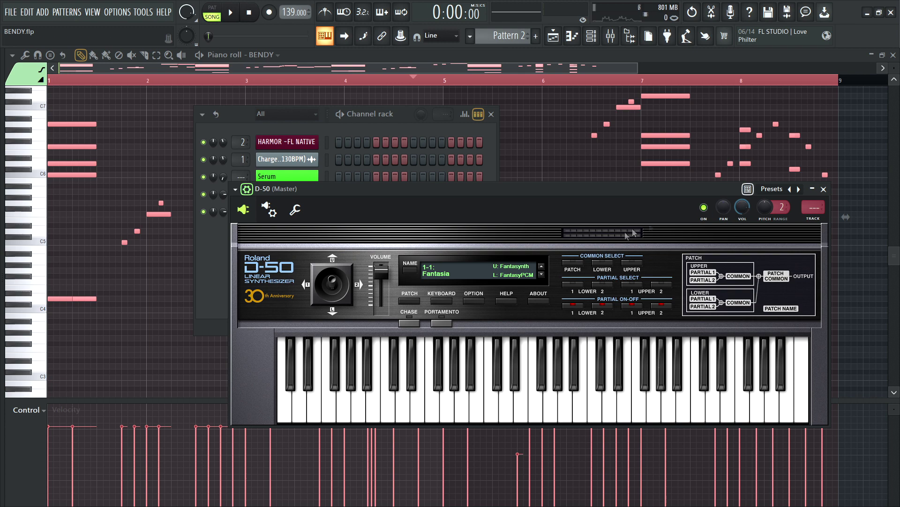
{"action": "left_click", "coordinate": [465, 279]}
{"action": "mouse_move", "coordinate": [460, 197]}
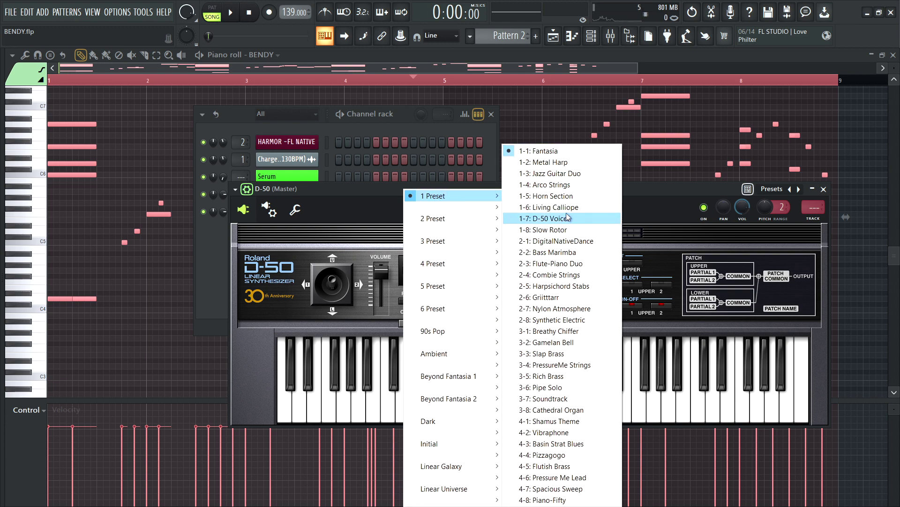
- Load the D-50 patch 1-6: Living Calliope and play the song through it
{"action": "left_click", "coordinate": [561, 208]}
{"action": "left_click_drag", "start_coordinate": [530, 190], "coordinate": [542, 194]}
{"action": "key", "text": "space"}
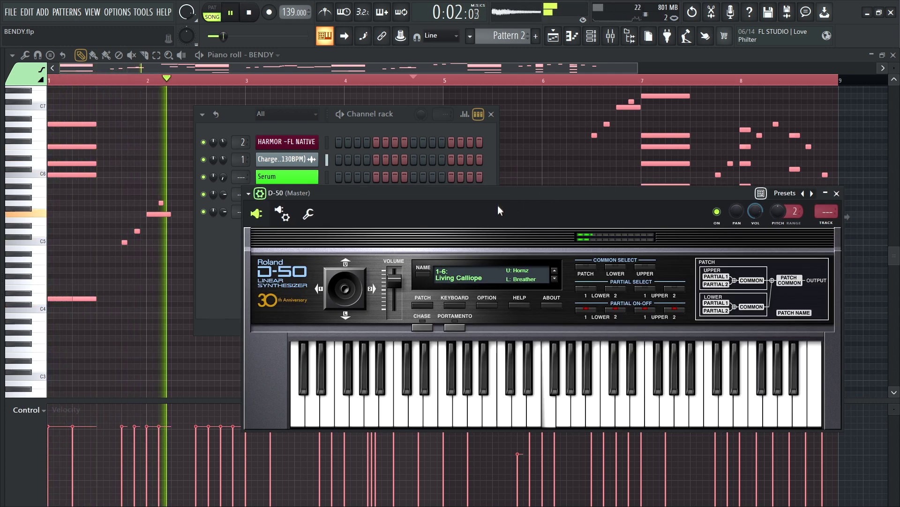
{"action": "left_click_drag", "start_coordinate": [497, 205], "coordinate": [458, 181]}
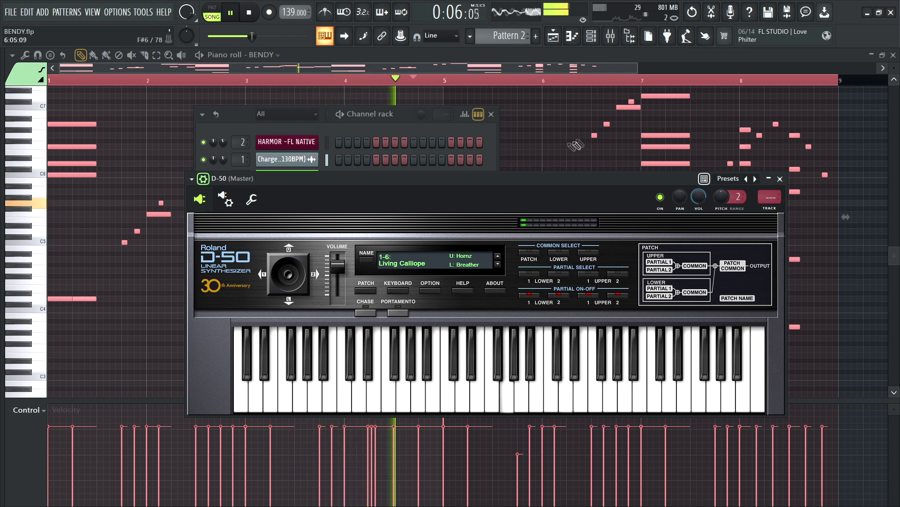
{"action": "left_click_drag", "start_coordinate": [519, 183], "coordinate": [507, 184]}
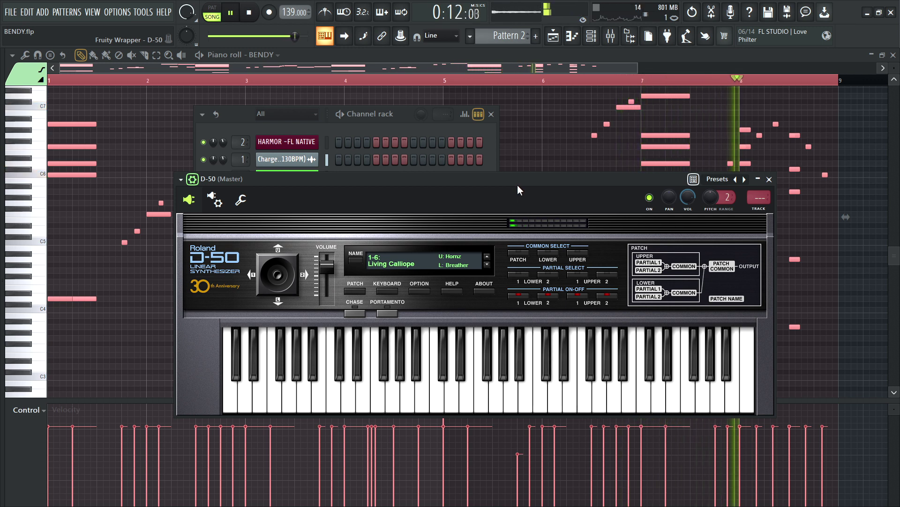
{"action": "key", "text": "space"}
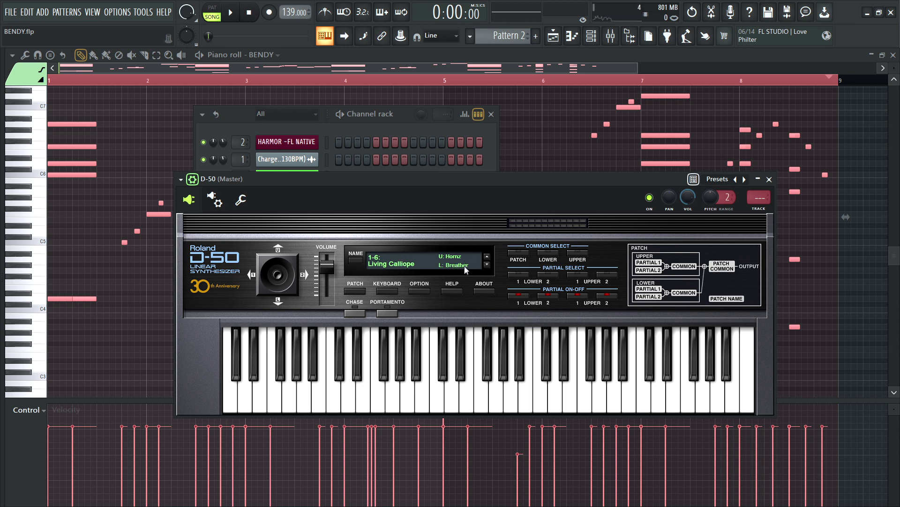
- Set the D-50's patch bender range to 12 semitones and play the song to hear the bends
{"action": "left_click", "coordinate": [517, 259]}
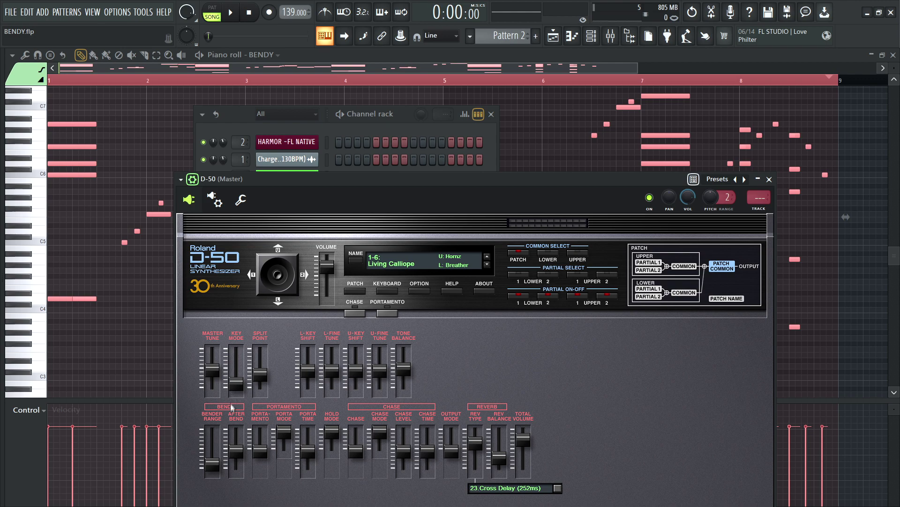
{"action": "left_click_drag", "start_coordinate": [213, 466], "coordinate": [205, 396]}
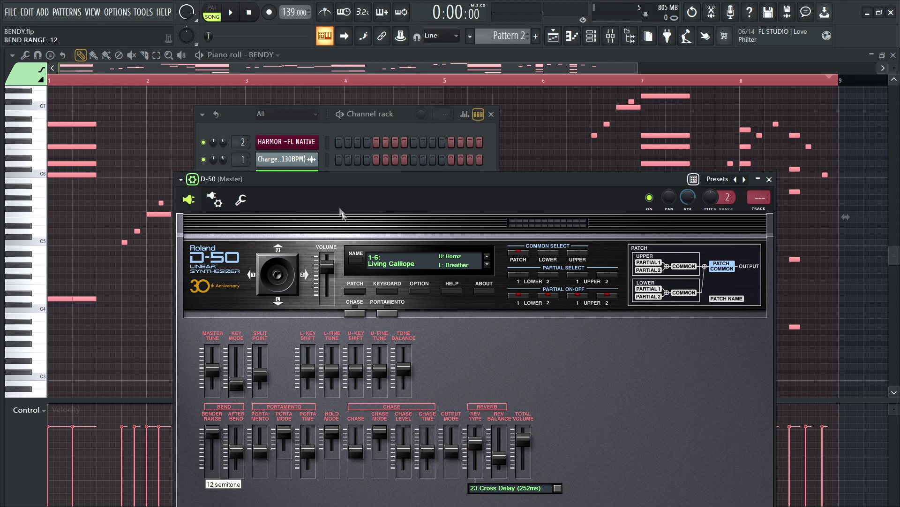
{"action": "left_click_drag", "start_coordinate": [328, 181], "coordinate": [351, 116]}
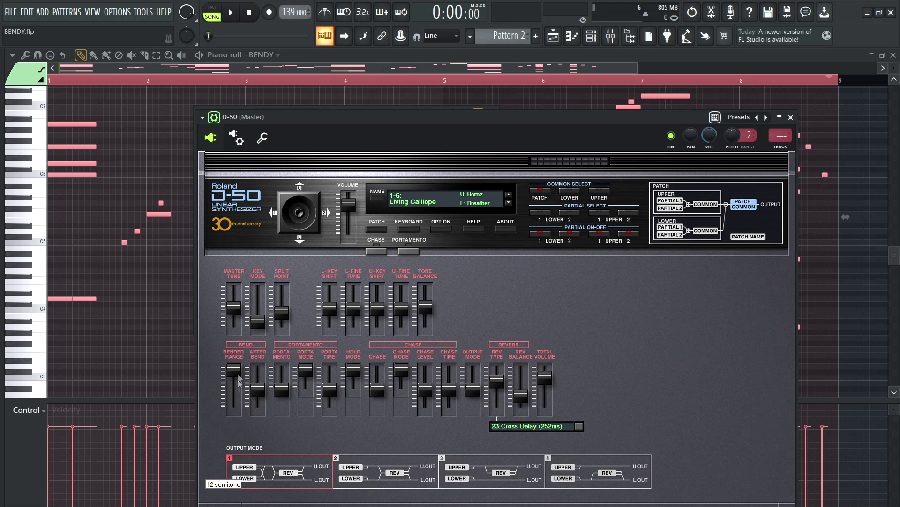
{"action": "left_click_drag", "start_coordinate": [234, 373], "coordinate": [227, 329]}
{"action": "key", "text": "space"}
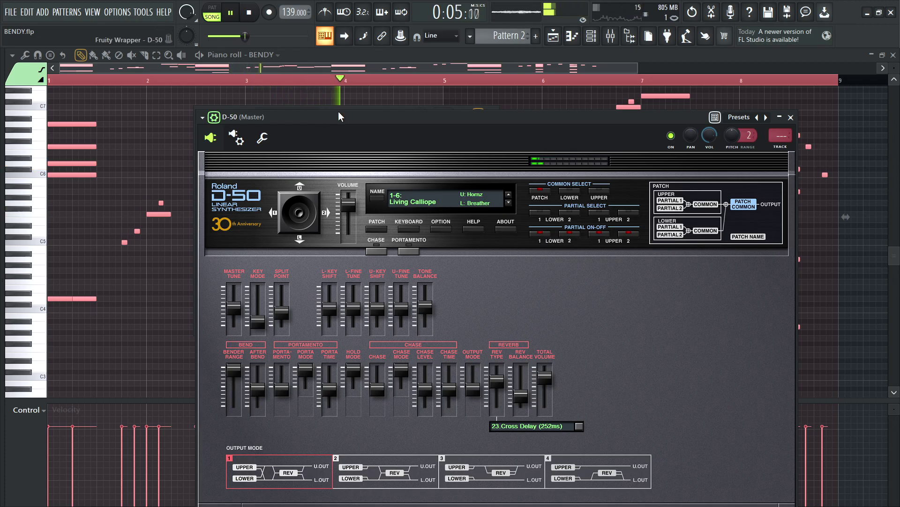
{"action": "key", "text": "F6"}
{"action": "left_click_drag", "start_coordinate": [339, 116], "coordinate": [381, 196]}
- Move the D-50 window aside and open BENDY's plugin window over the channel rack
{"action": "key", "text": "space"}
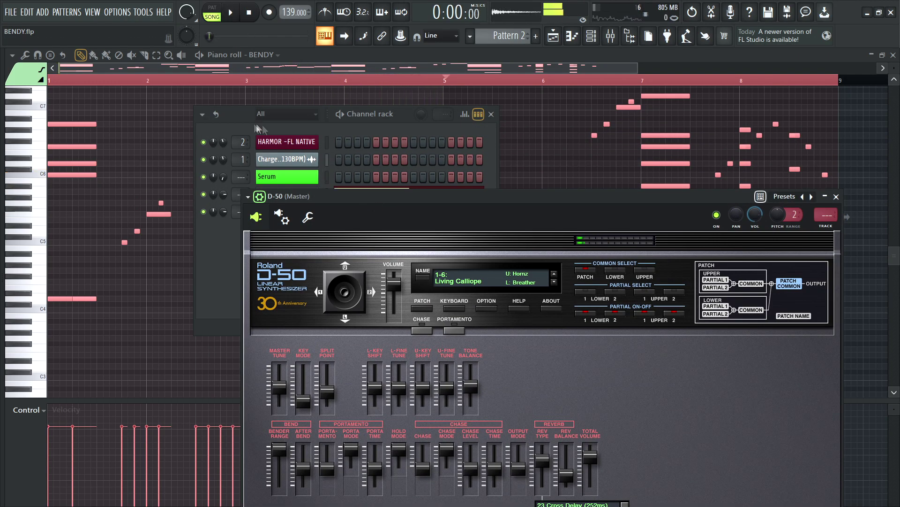
{"action": "left_click", "coordinate": [262, 125]}
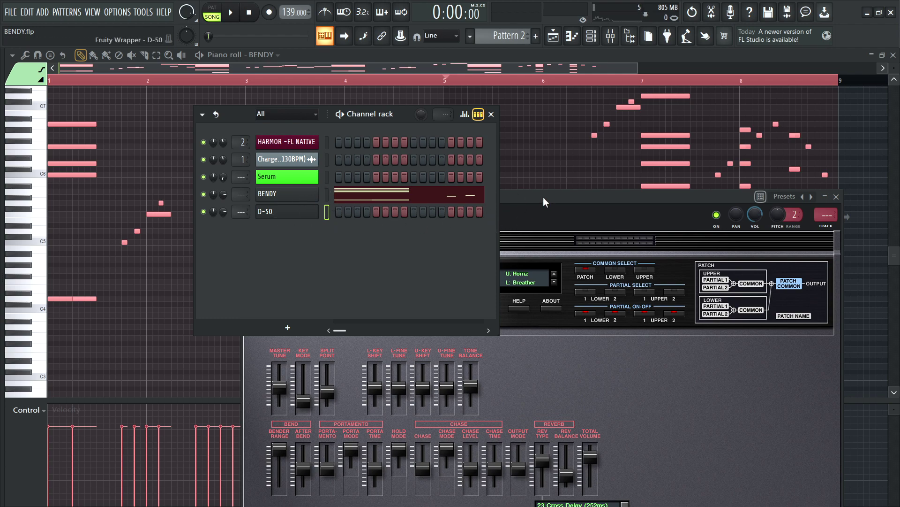
{"action": "left_click_drag", "start_coordinate": [543, 197], "coordinate": [621, 294]}
{"action": "left_click", "coordinate": [283, 194]}
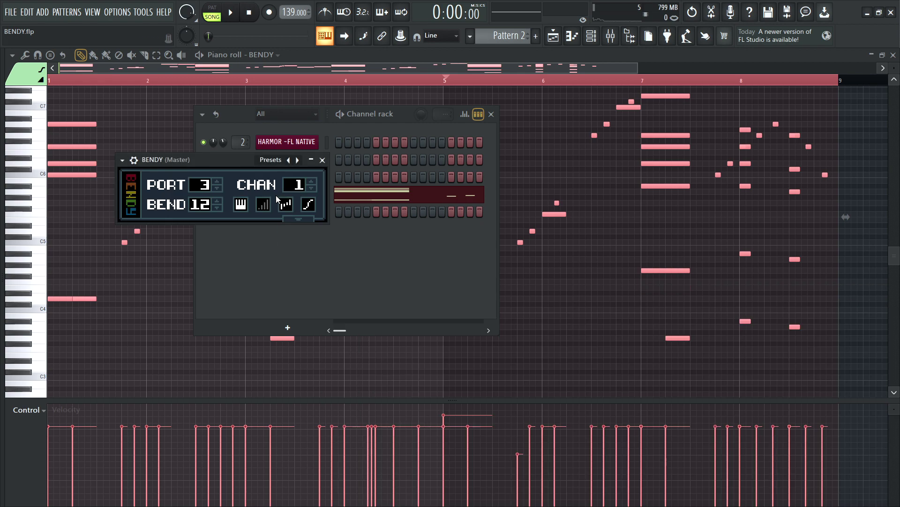
{"action": "left_click_drag", "start_coordinate": [222, 164], "coordinate": [370, 144]}
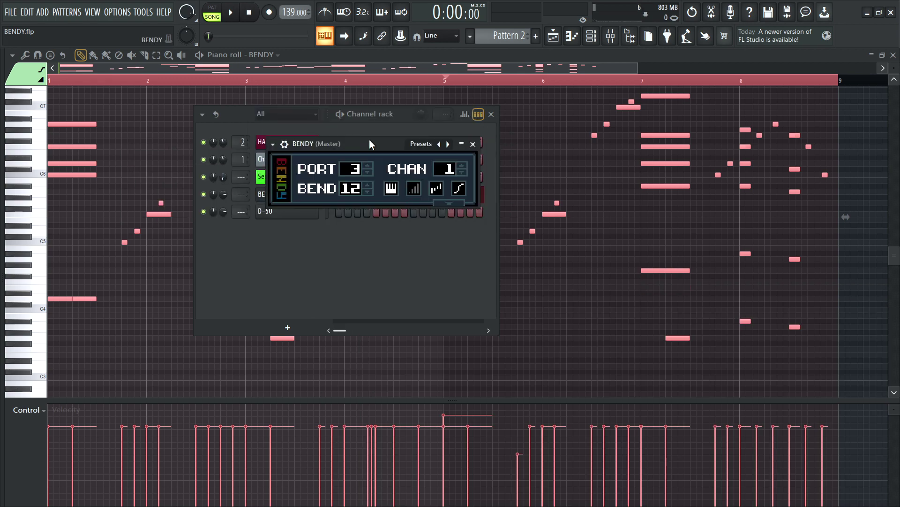
- Turn on BENDY's note velocity override and adjust the first chord's velocities during playback
{"action": "left_click", "coordinate": [414, 190]}
{"action": "left_click", "coordinate": [229, 16]}
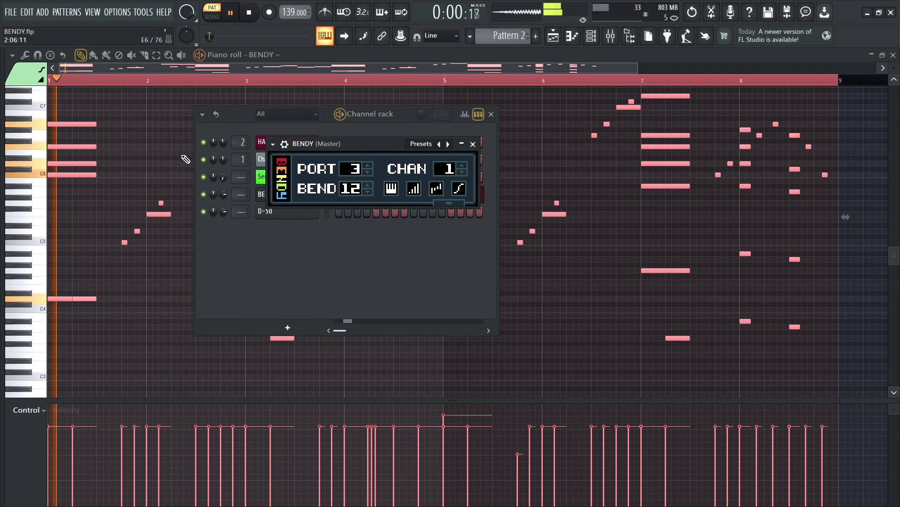
{"action": "left_click_drag", "start_coordinate": [70, 445], "coordinate": [59, 429]}
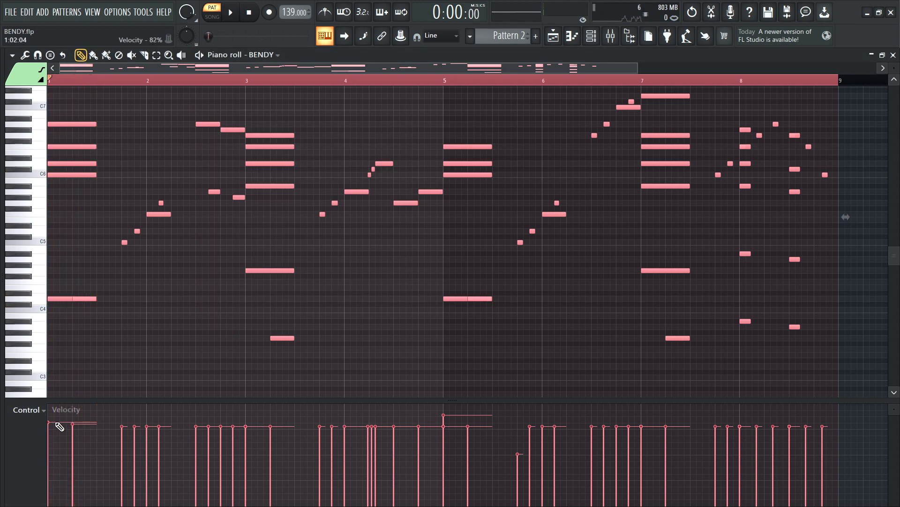
{"action": "key", "text": "space"}
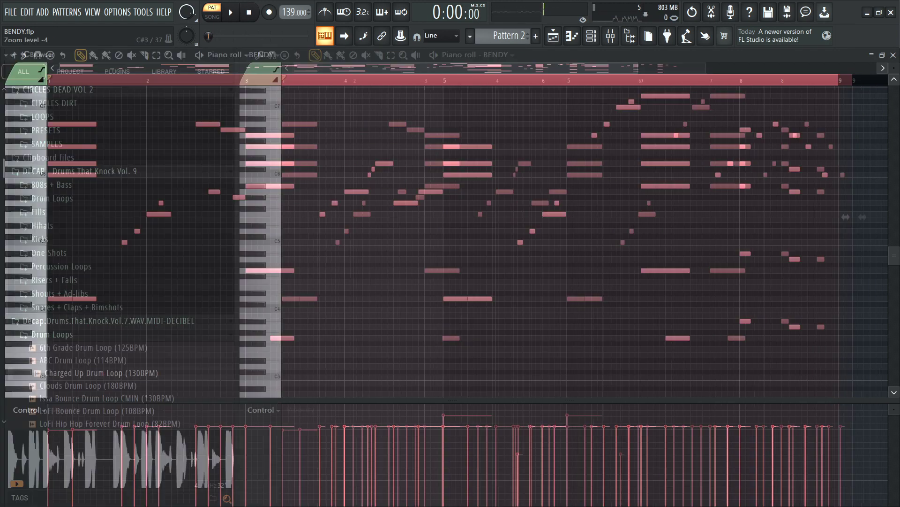
- Raise BENDY's vibrato speed and lower its vibrato pitch depth
{"action": "key", "text": "F6"}
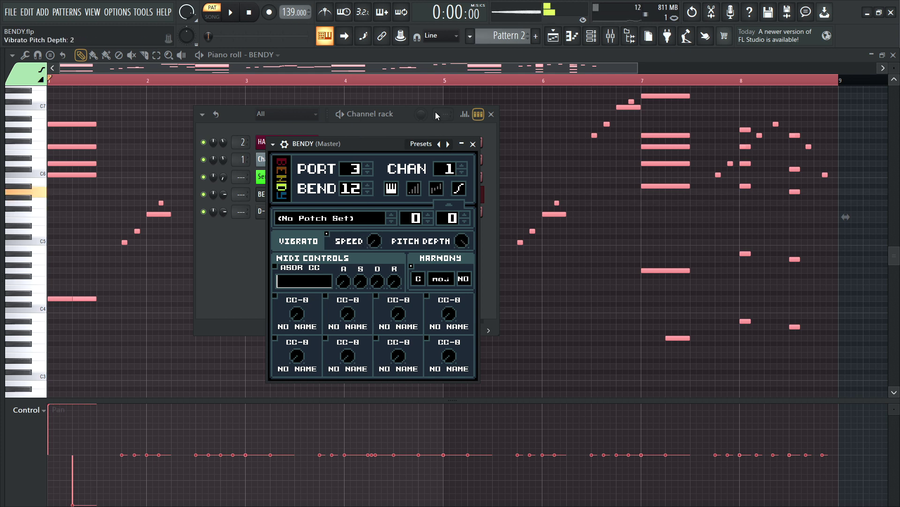
{"action": "scroll", "coordinate": [374, 240], "scroll_direction": "up", "scroll_amount": 2}
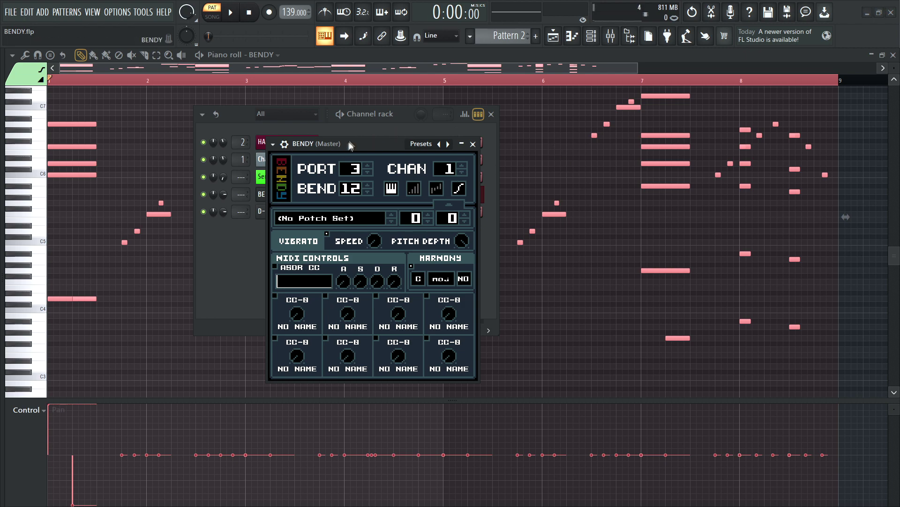
{"action": "left_click_drag", "start_coordinate": [348, 141], "coordinate": [540, 122]}
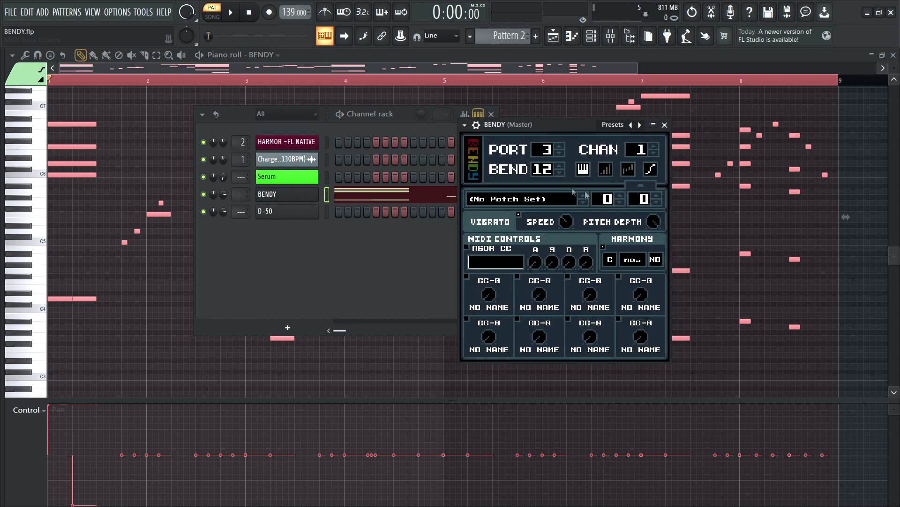
{"action": "left_click_drag", "start_coordinate": [652, 222], "coordinate": [654, 288]}
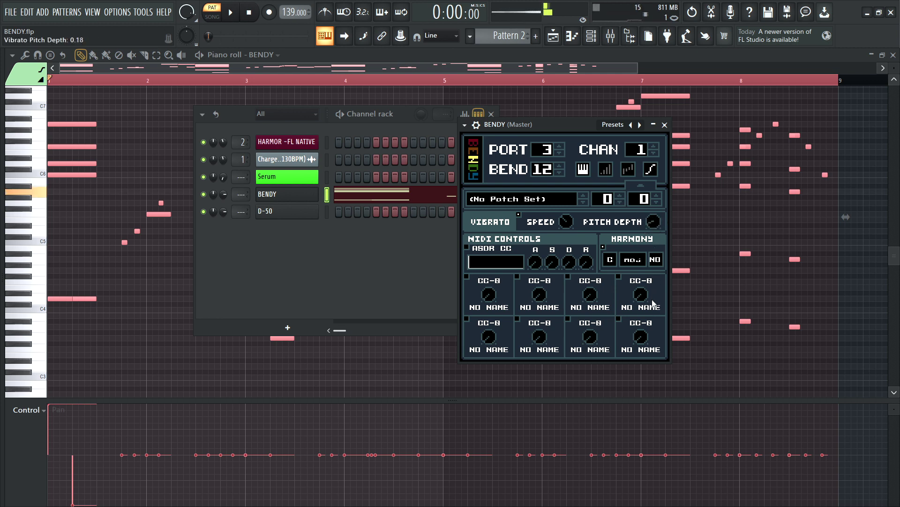
{"action": "right_click", "coordinate": [653, 224]}
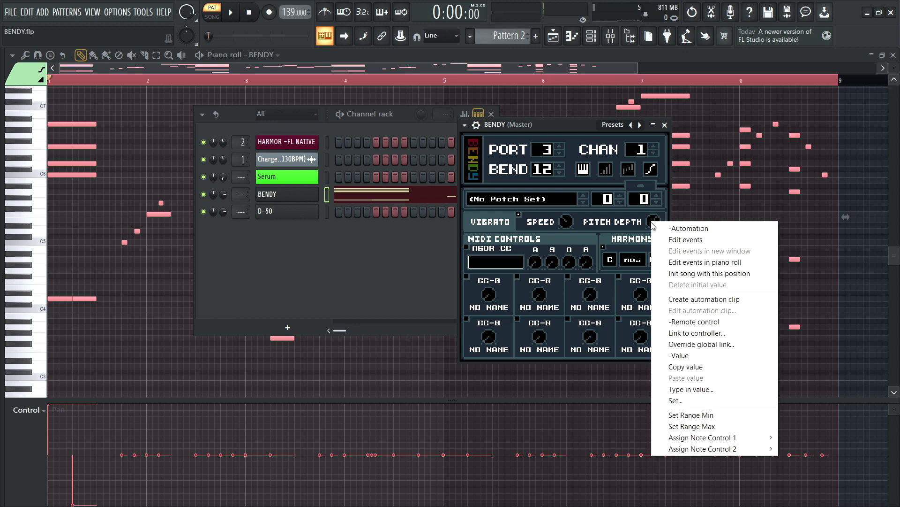
{"action": "left_click", "coordinate": [653, 225]}
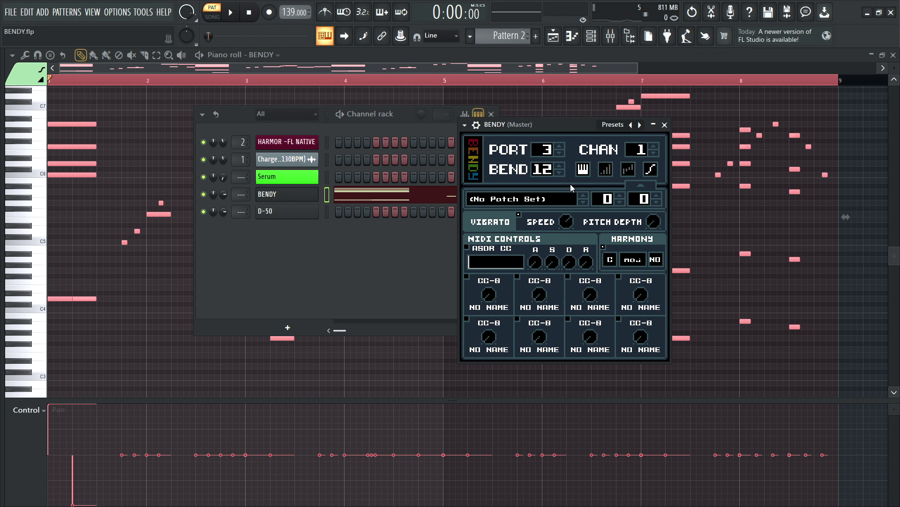
- Play test notes on the computer keyboard to hear BENDY's vibrato
{"action": "key", "text": "b"}
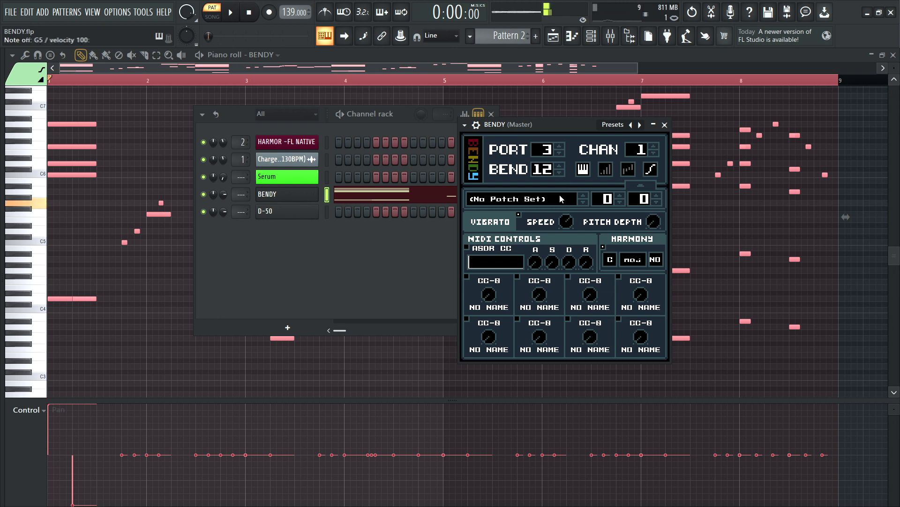
{"action": "key", "text": "n"}
{"action": "key", "text": "b"}
{"action": "key", "text": "n"}
{"action": "key", "text": "q"}
{"action": "key", "text": "w"}
{"action": "key", "text": "q"}
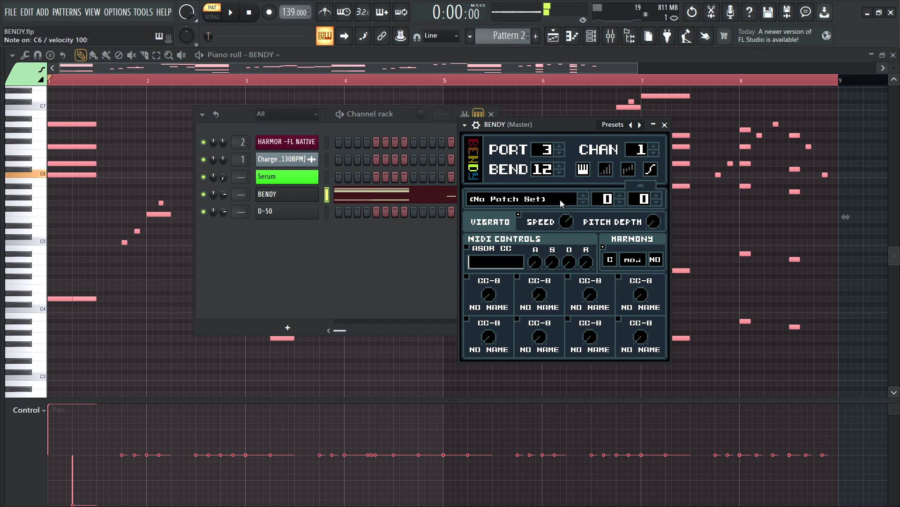
{"action": "key", "text": "n"}
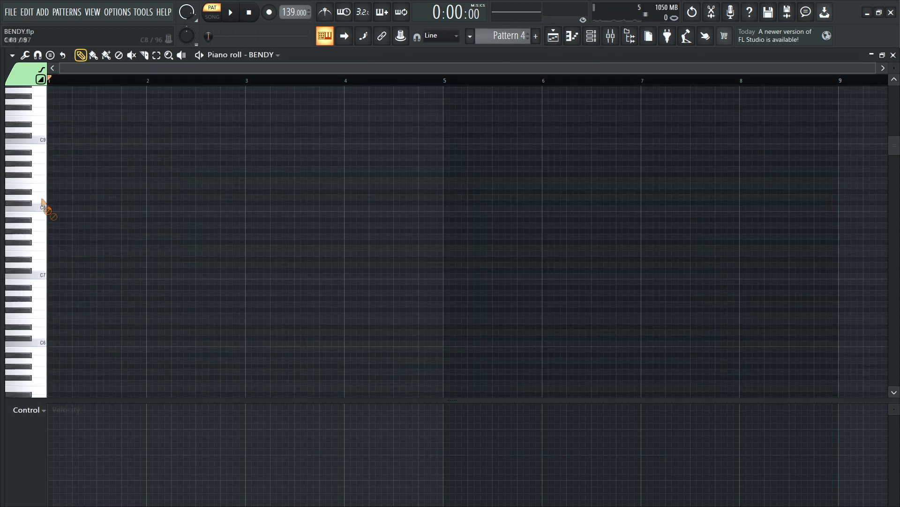
{"action": "key", "text": "F6"}
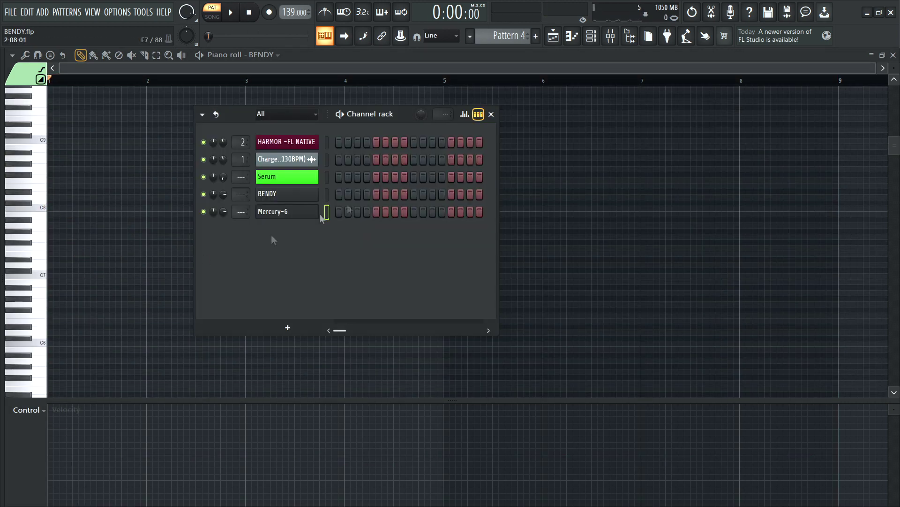
- Open BENDY's plugin window, showing PORT 3 and BEND 12, and position it beside the channel rack
{"action": "left_click", "coordinate": [283, 194]}
{"action": "left_click_drag", "start_coordinate": [538, 131], "coordinate": [429, 140]}
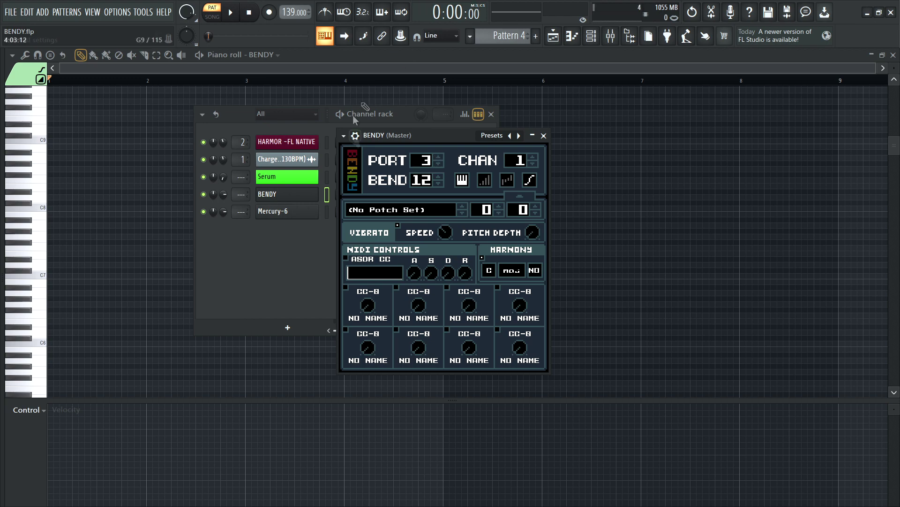
{"action": "left_click_drag", "start_coordinate": [424, 136], "coordinate": [451, 113]}
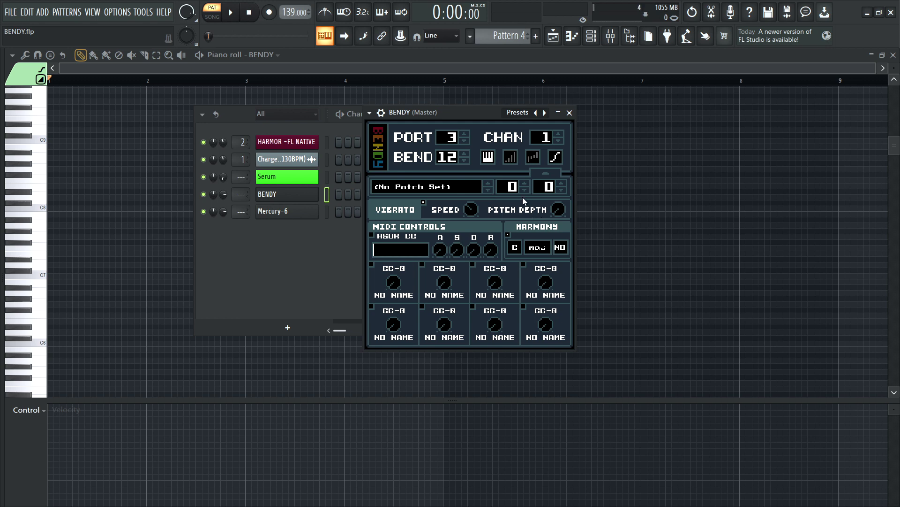